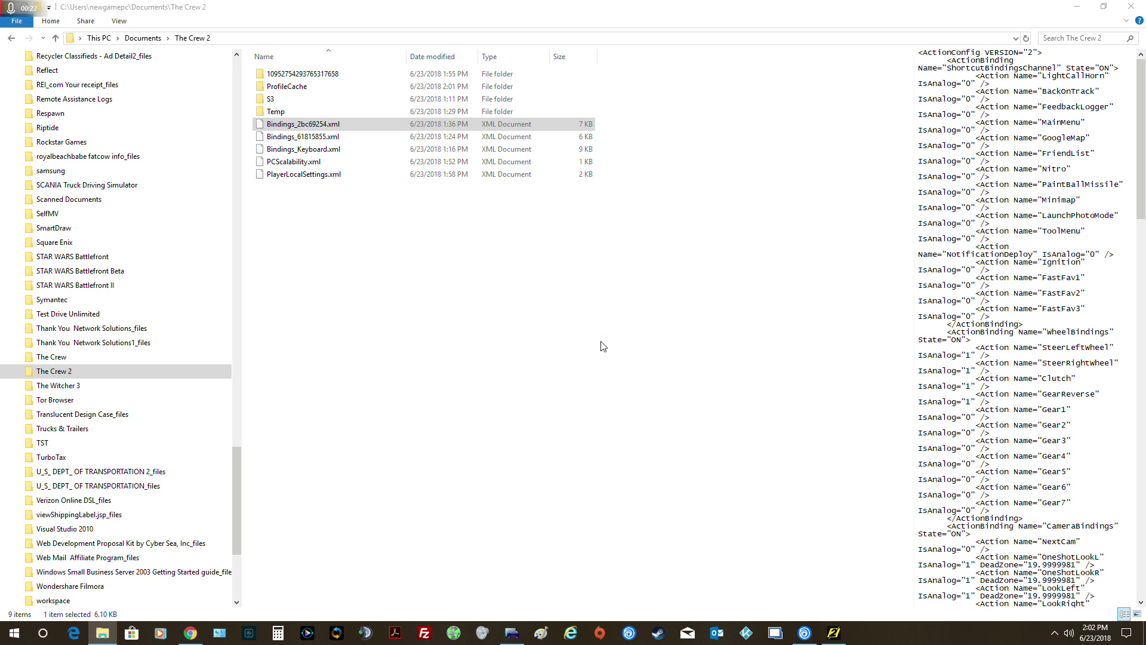
Return to The Crew 2 and drive the purple GT car along the bay road, braking to a stop.
left_click(833, 632)
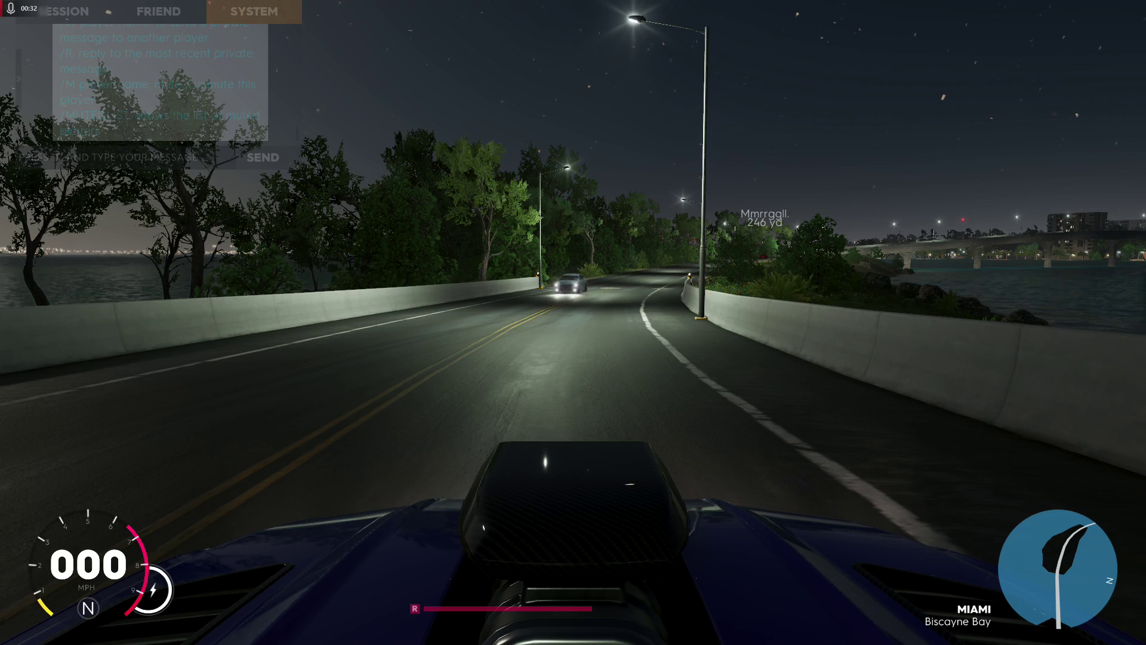
key("w")
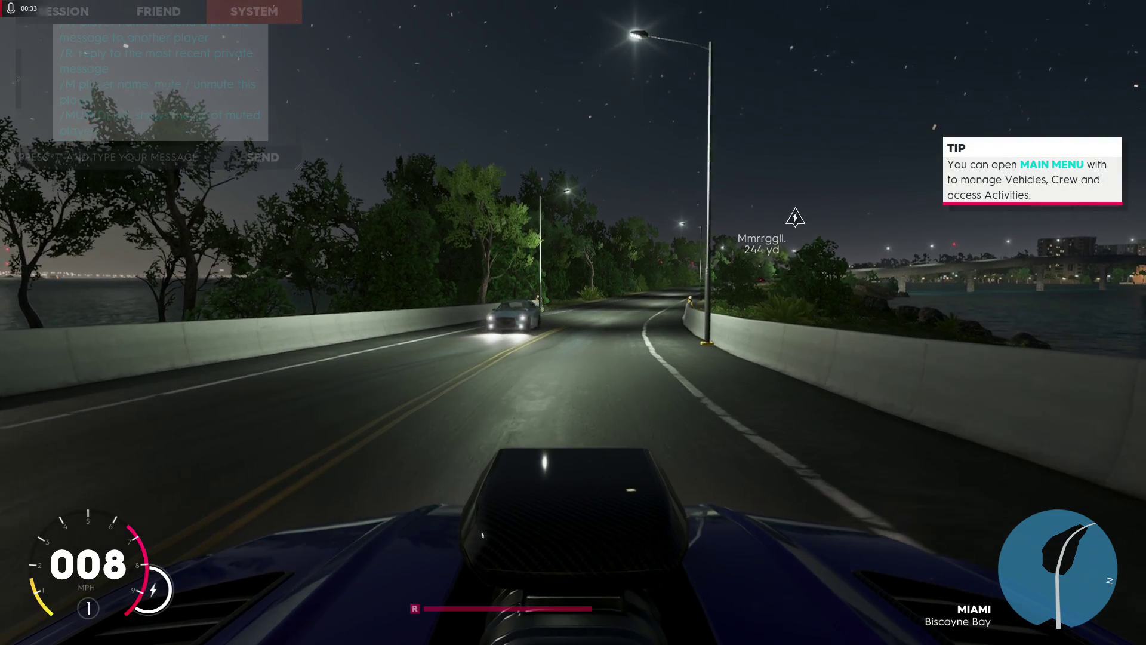
key("w")
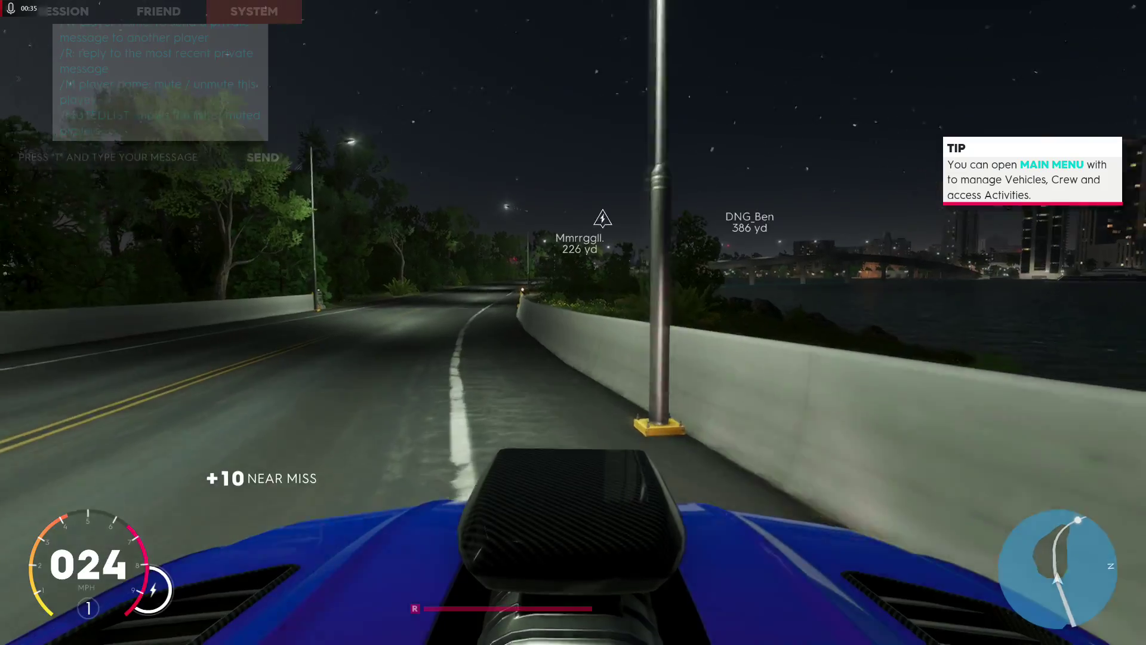
key("a")
key("w")
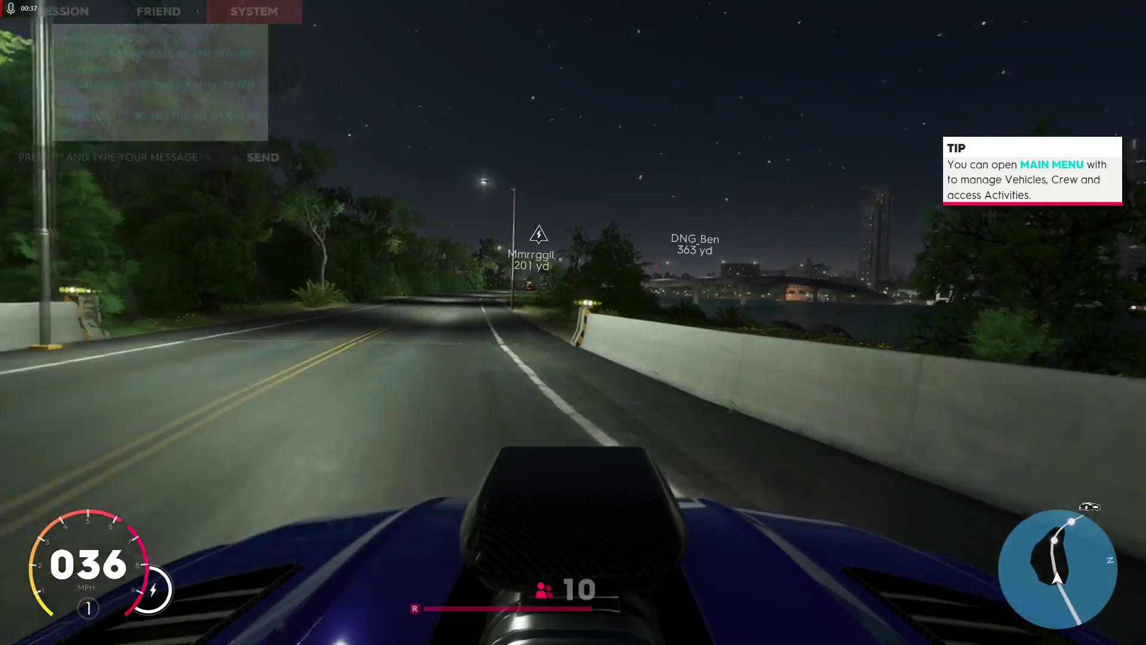
key("w")
key("a")
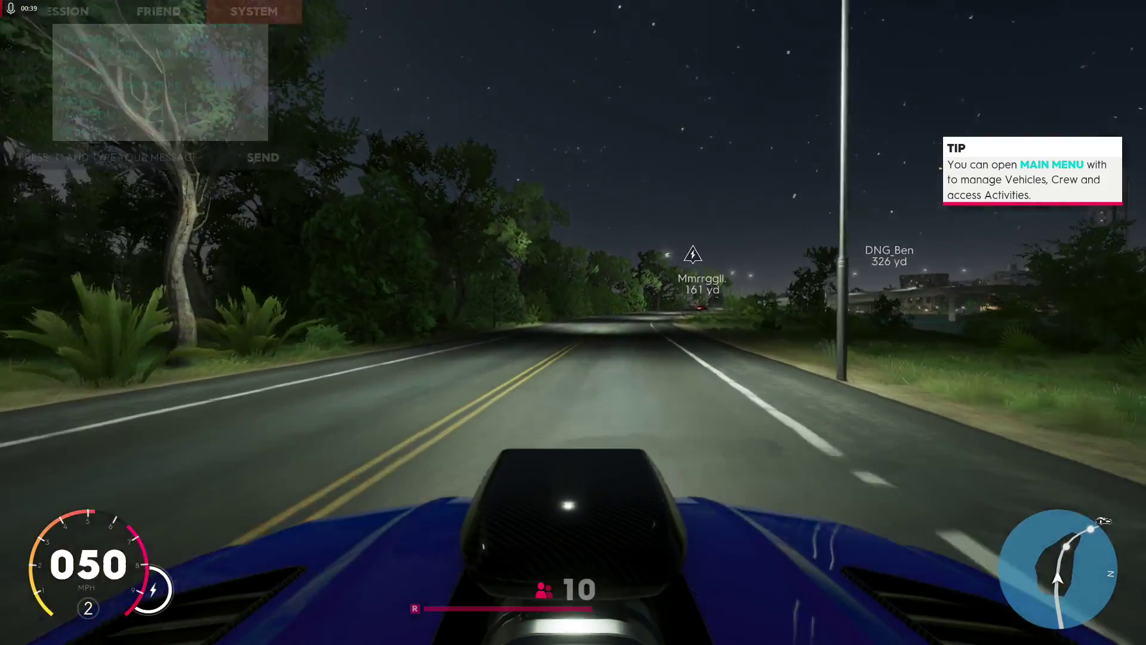
key("w")
key("d")
key("s")
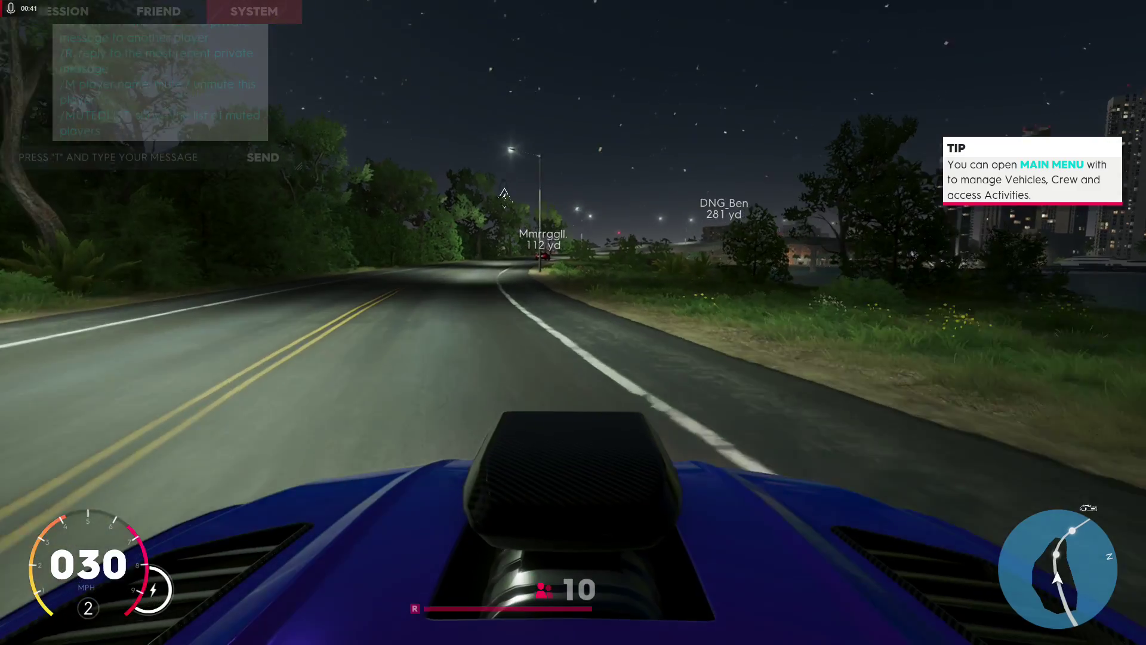
key("s")
key("w")
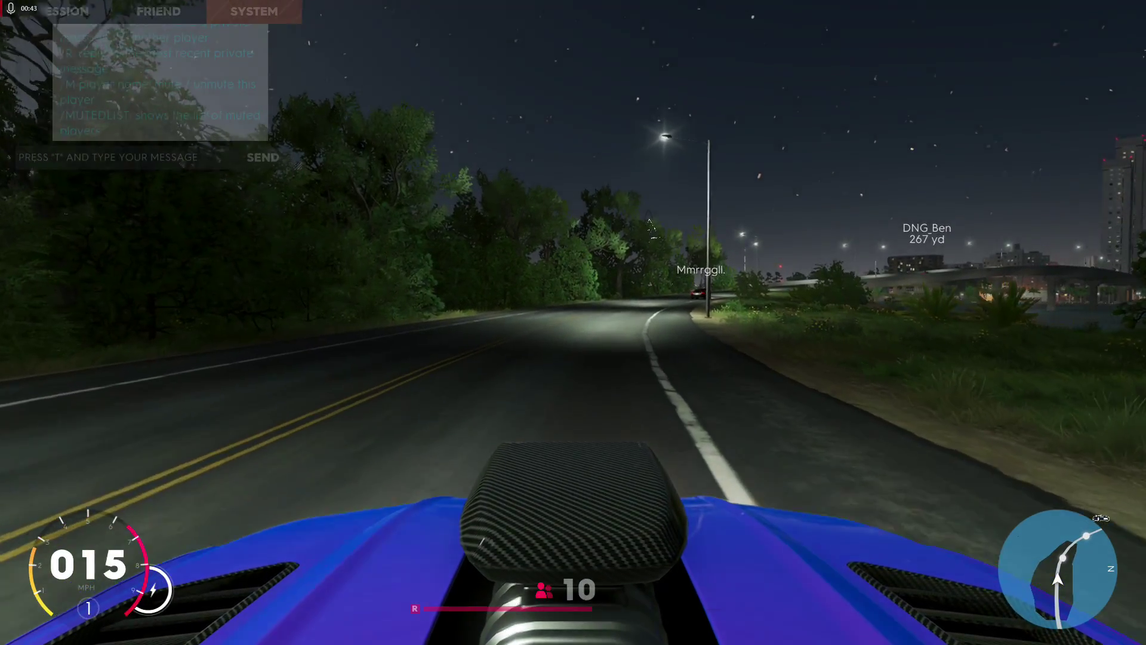
key("s")
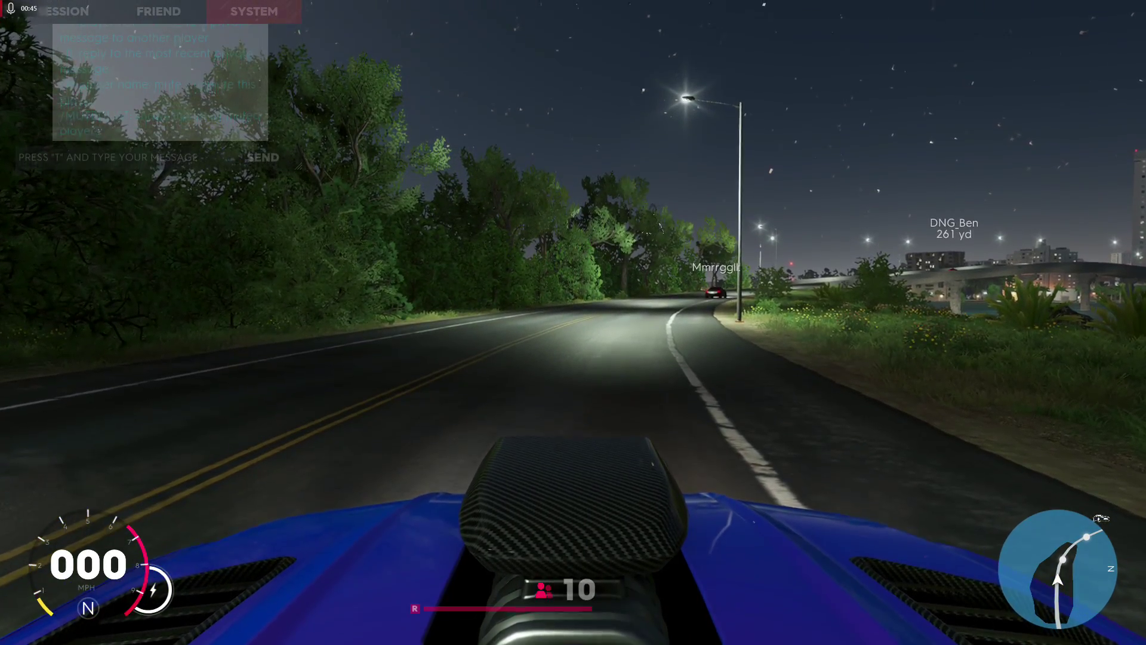
Switch to the chase camera, overtake the car ahead and drive up onto the bridge.
key("c")
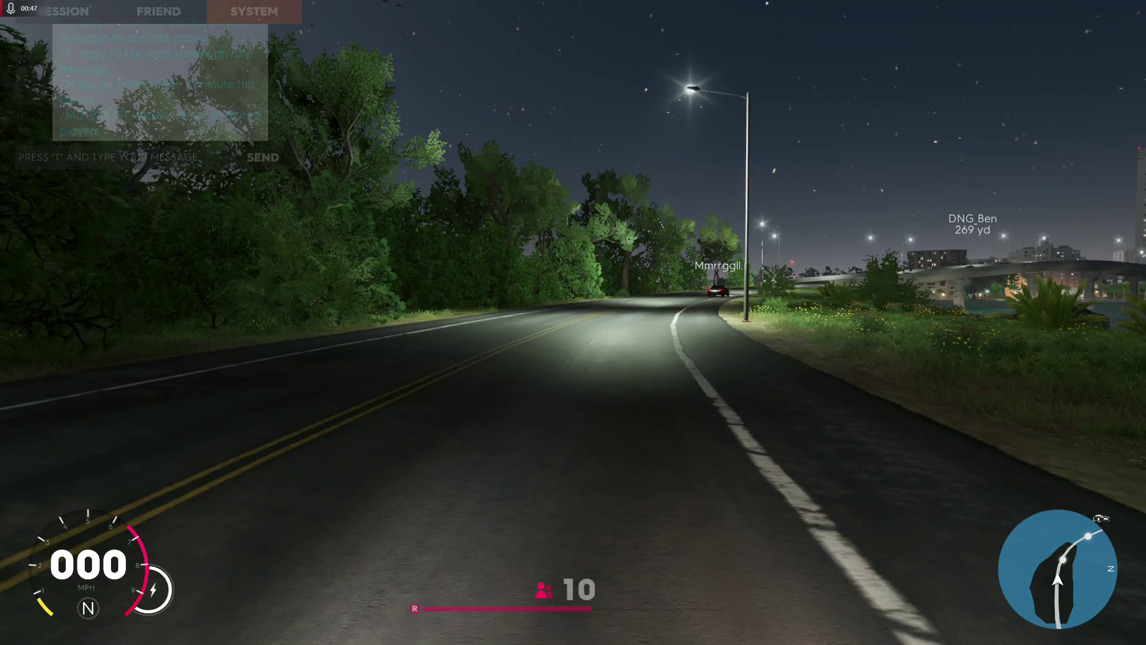
key("c")
key("c")
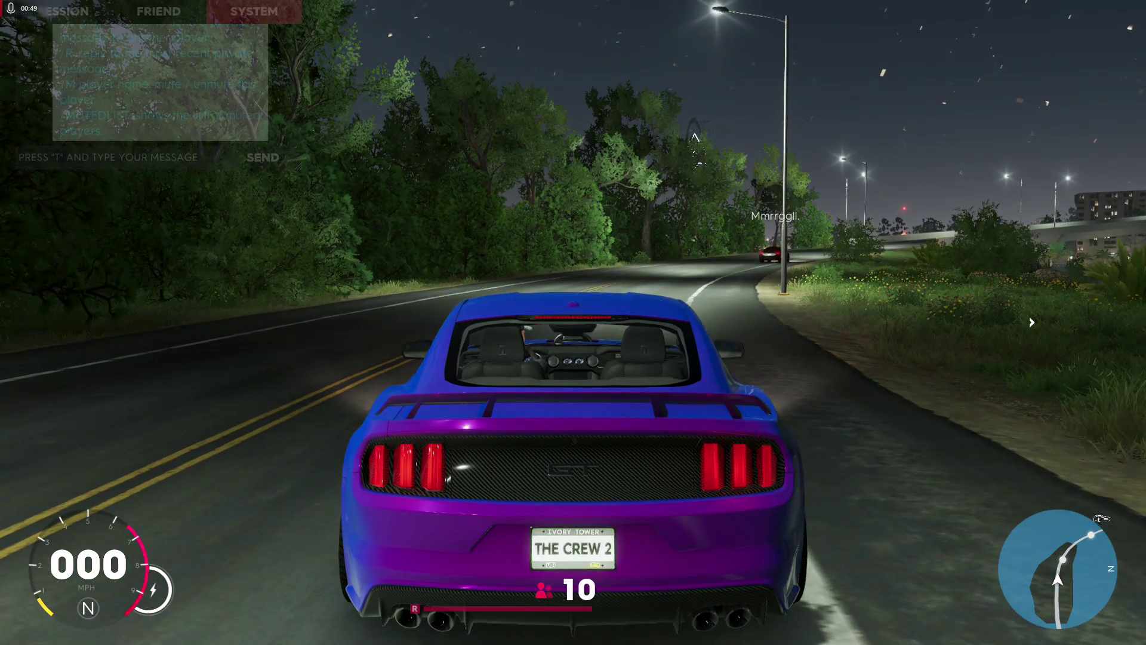
key("w")
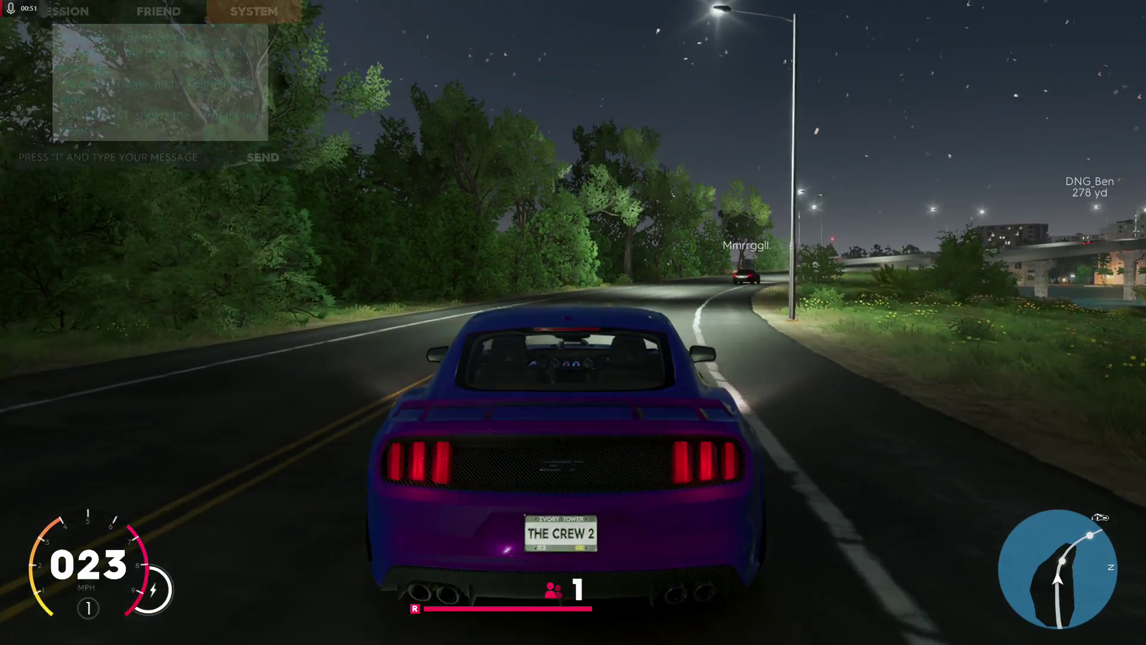
key("w")
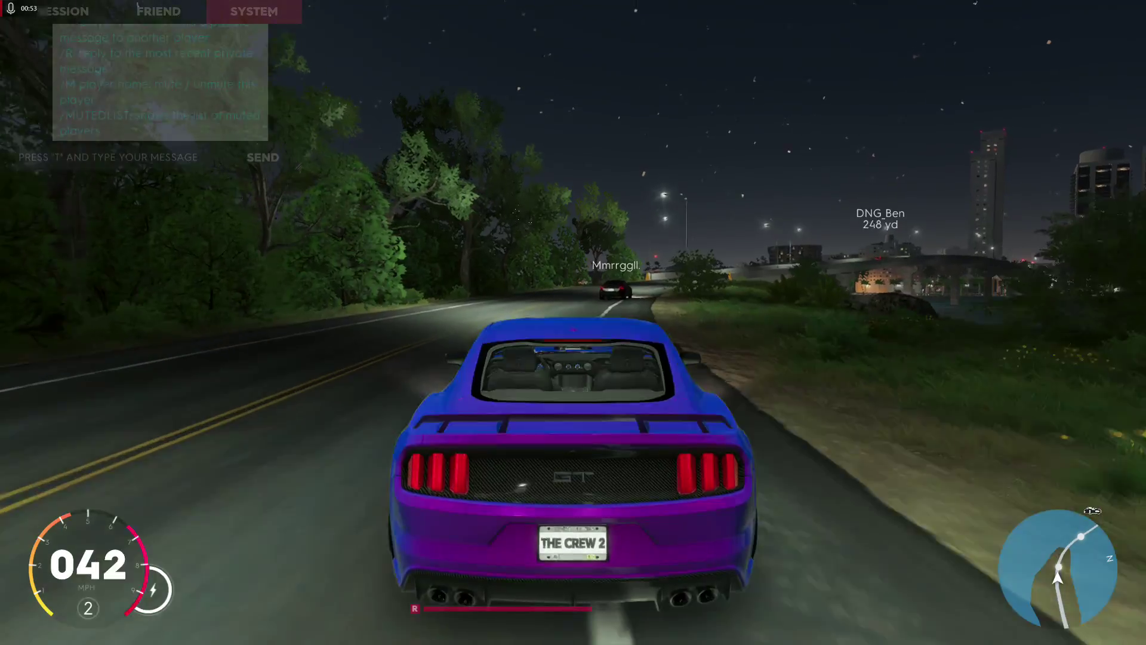
key("w")
key("a")
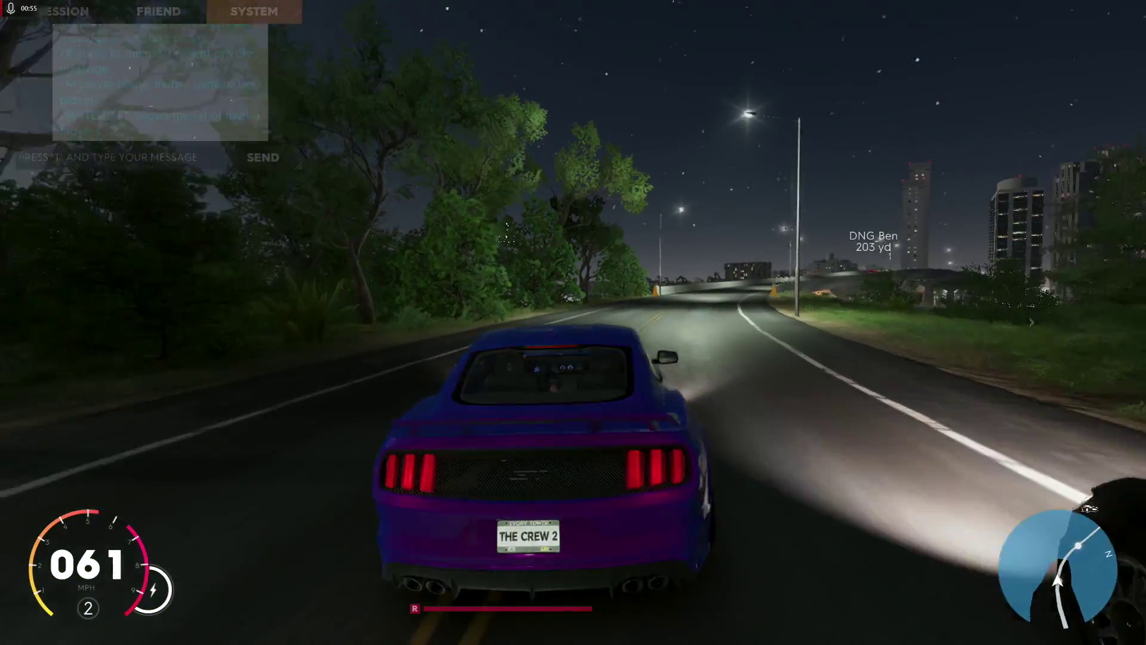
key("w")
key("a")
key("s")
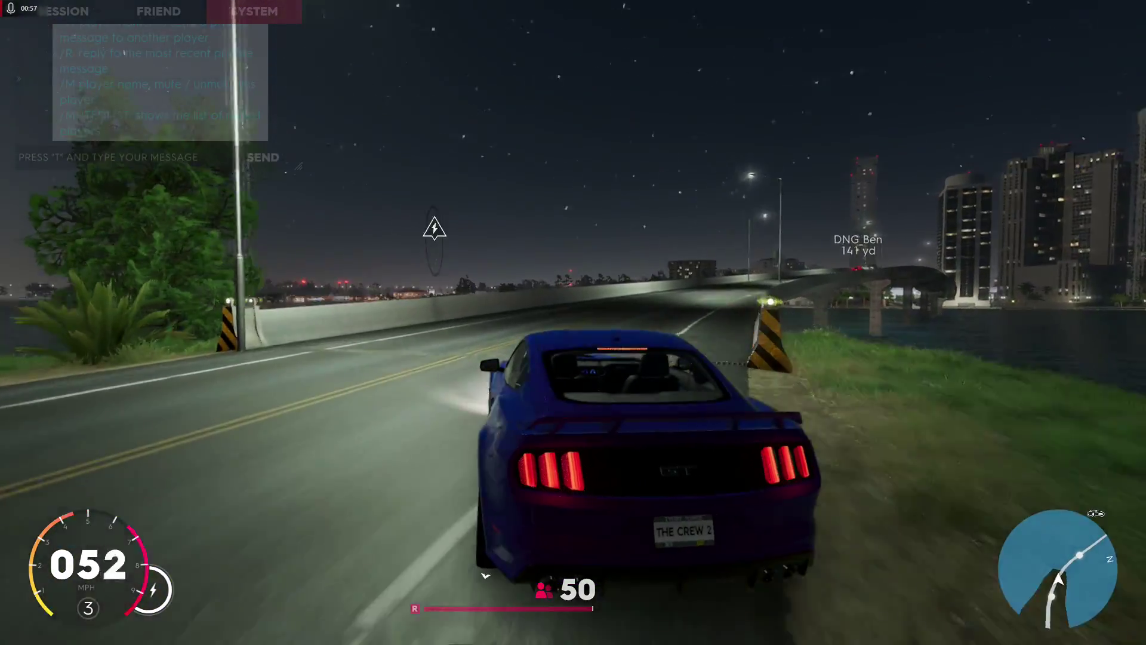
key("s")
key("w")
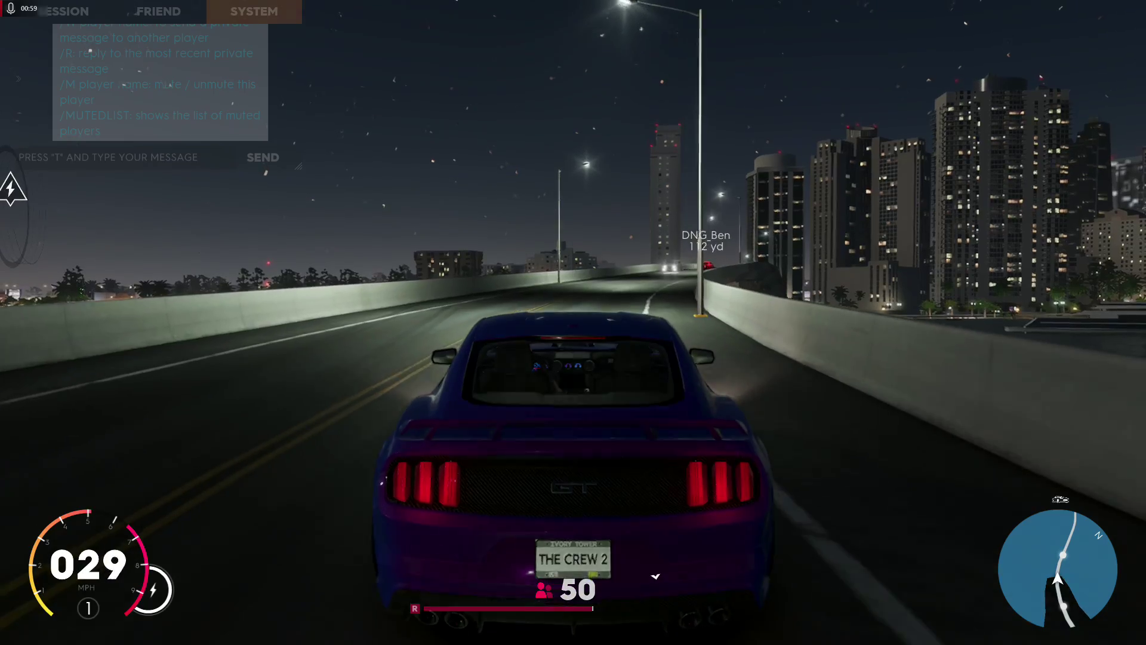
key("s")
key("d")
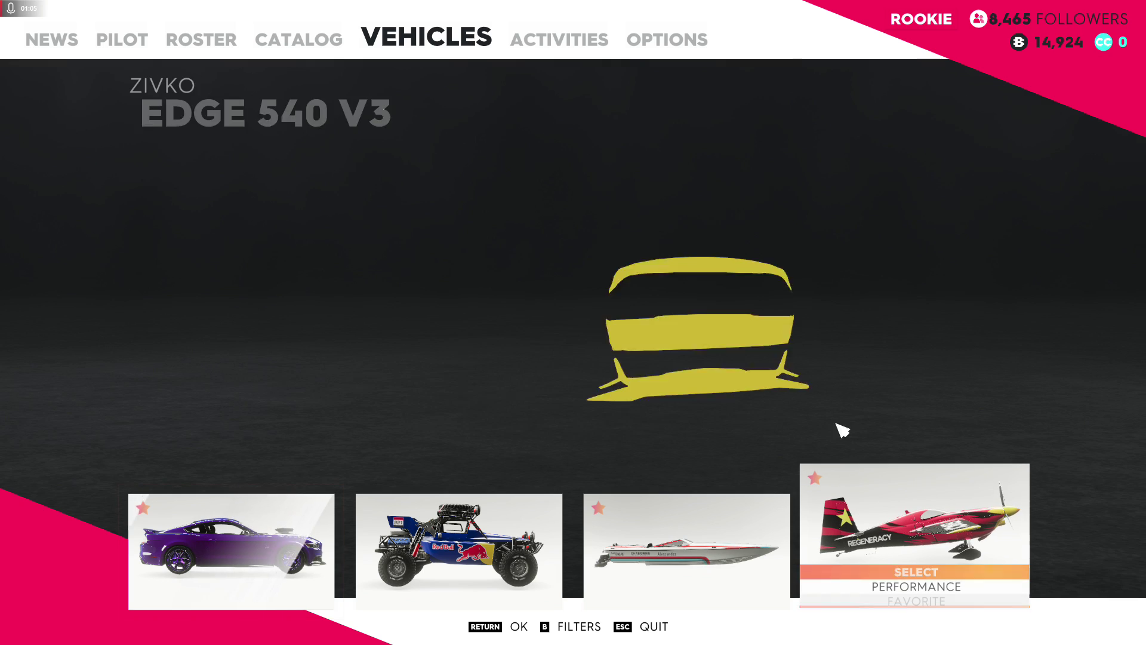
Navigate the game Options to the Wheel Controls settings.
left_click(667, 39)
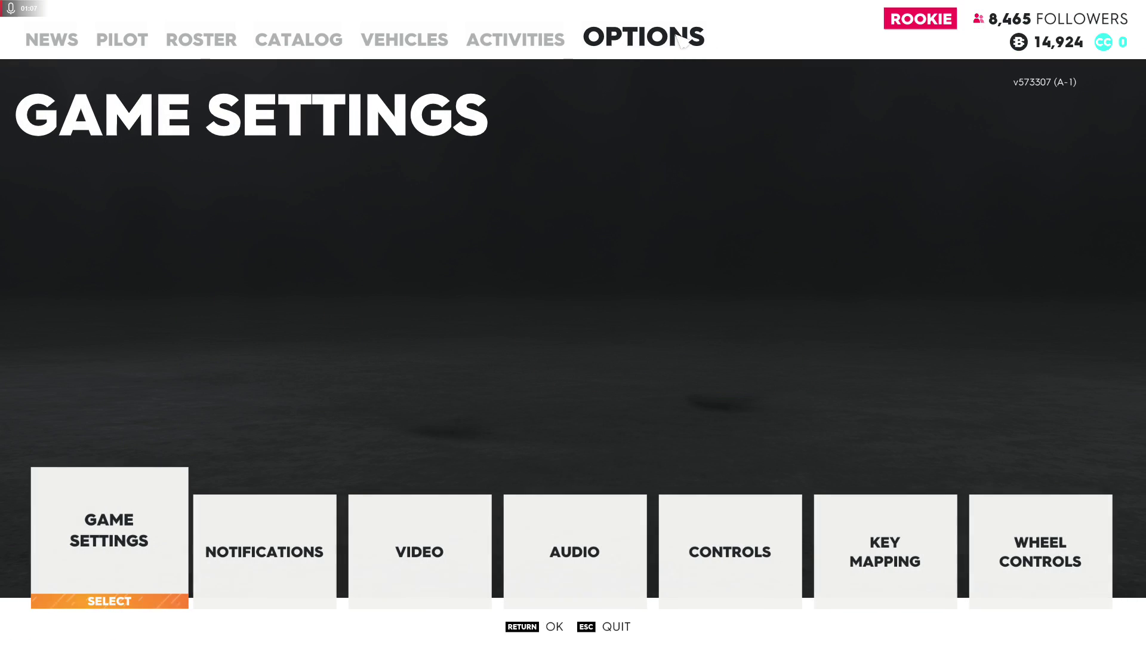
left_click(836, 514)
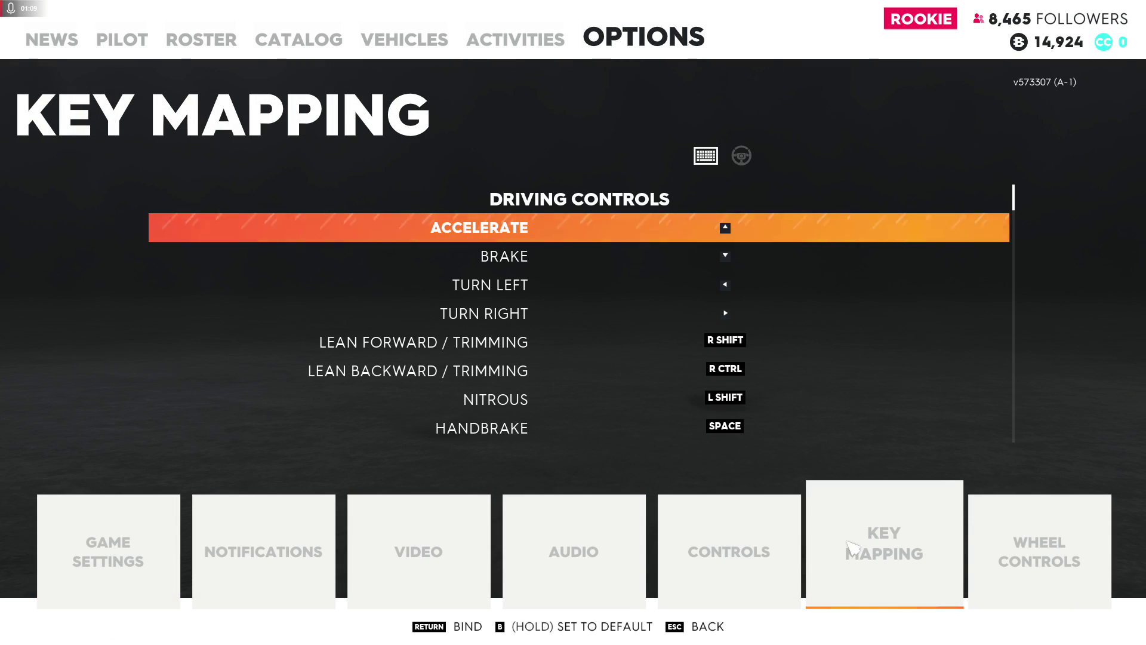
left_click(741, 155)
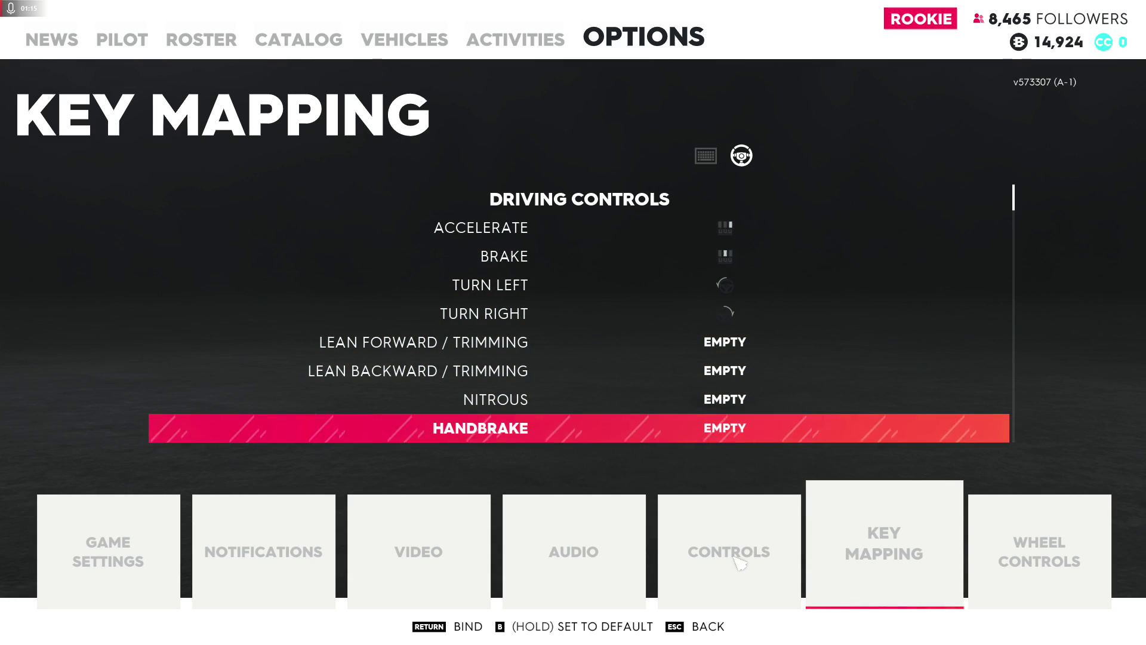
left_click(716, 582)
left_click(717, 582)
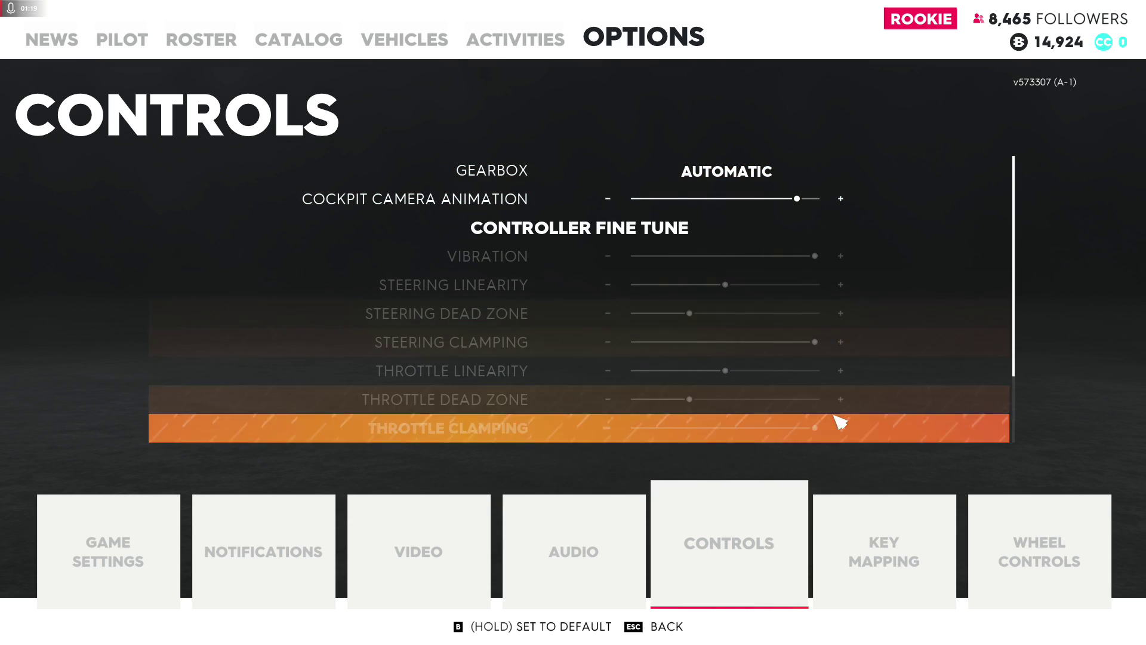
key("Escape")
key("Right")
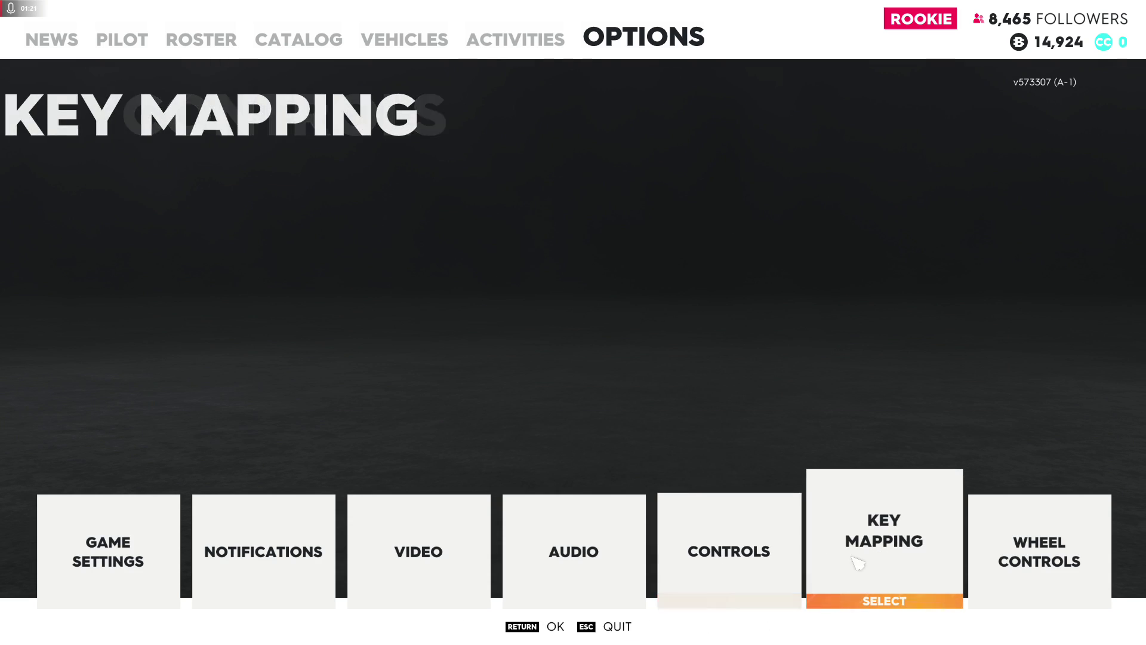
key("Right")
key("Return")
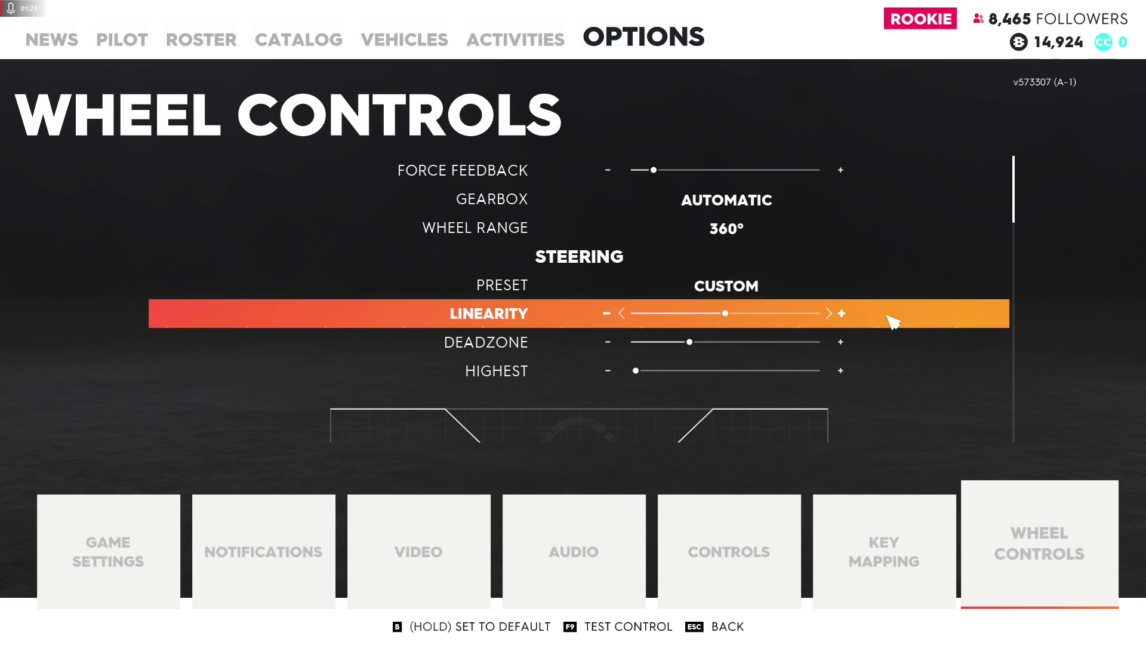
Cycle the steering preset to PRECISE, review the Brakes and Clutch settings, and go back.
left_click(832, 286)
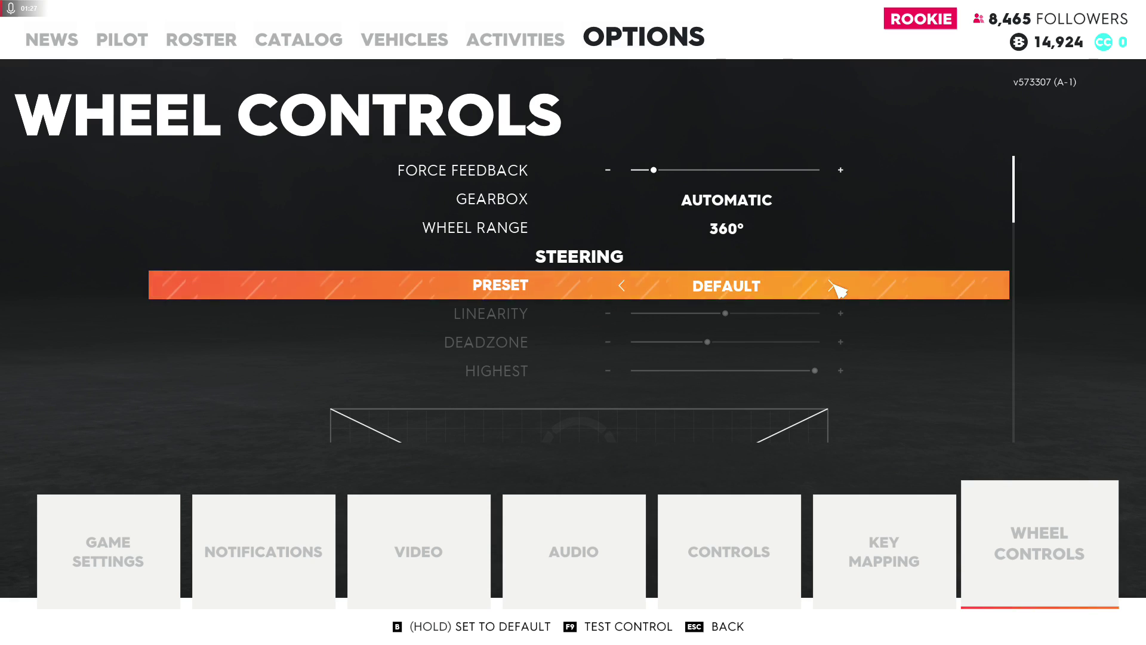
left_click(831, 286)
left_click(831, 286)
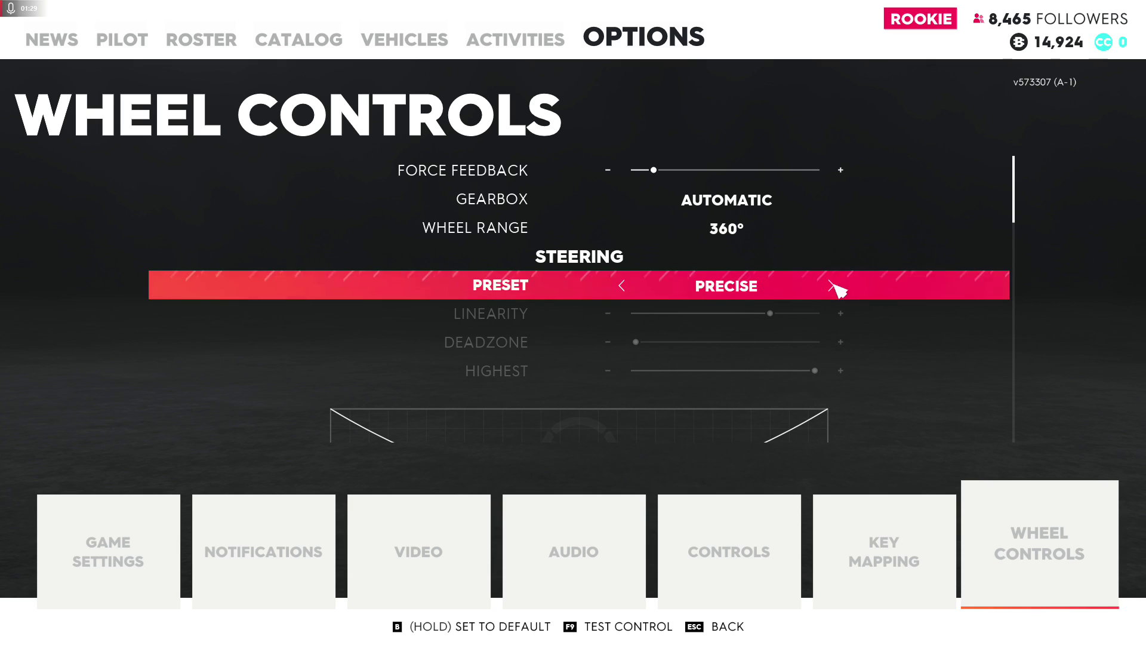
scroll(928, 403, "down", 7)
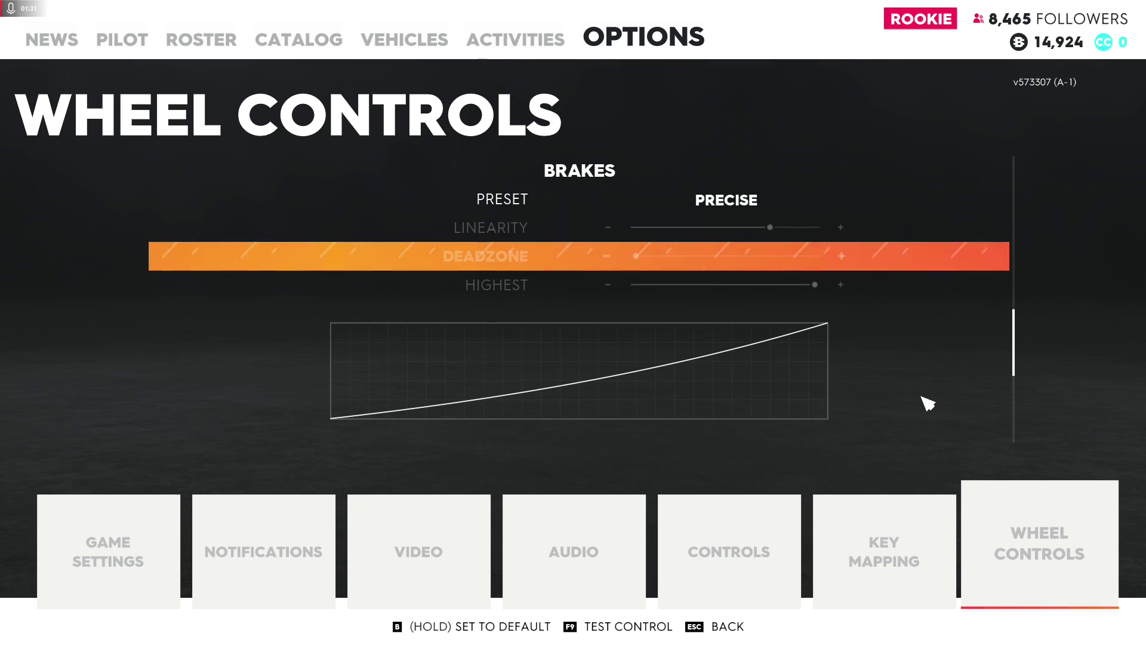
scroll(927, 402, "down", 5)
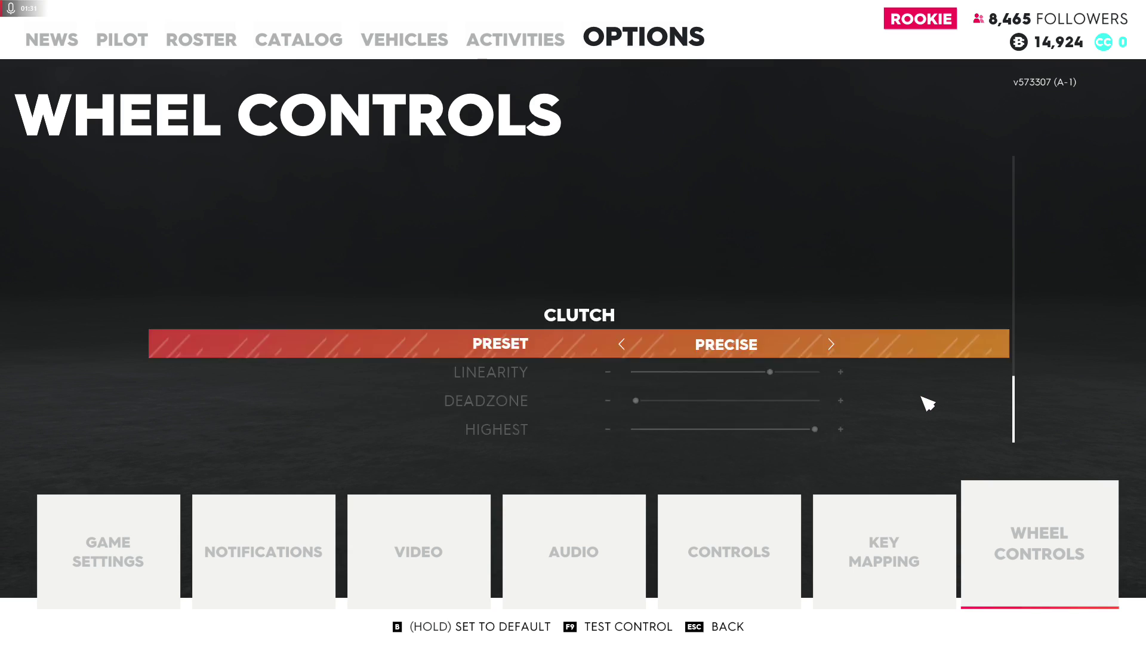
left_click(725, 629)
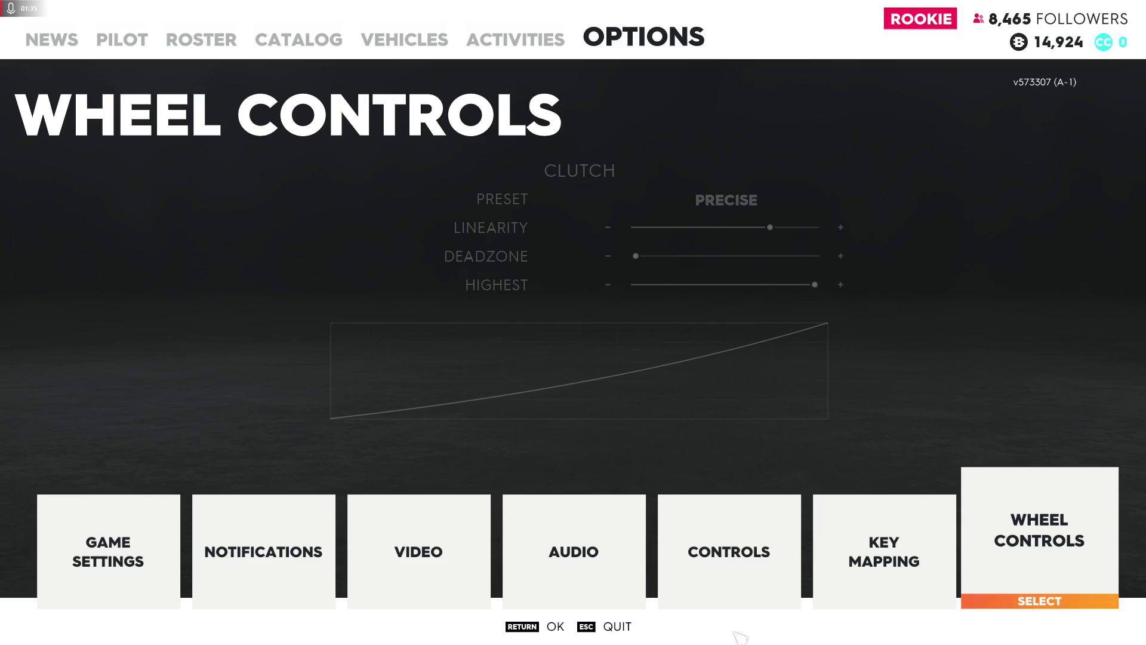
Resume the game, accelerate along the bridge and brake hard to a full stop.
key("Escape")
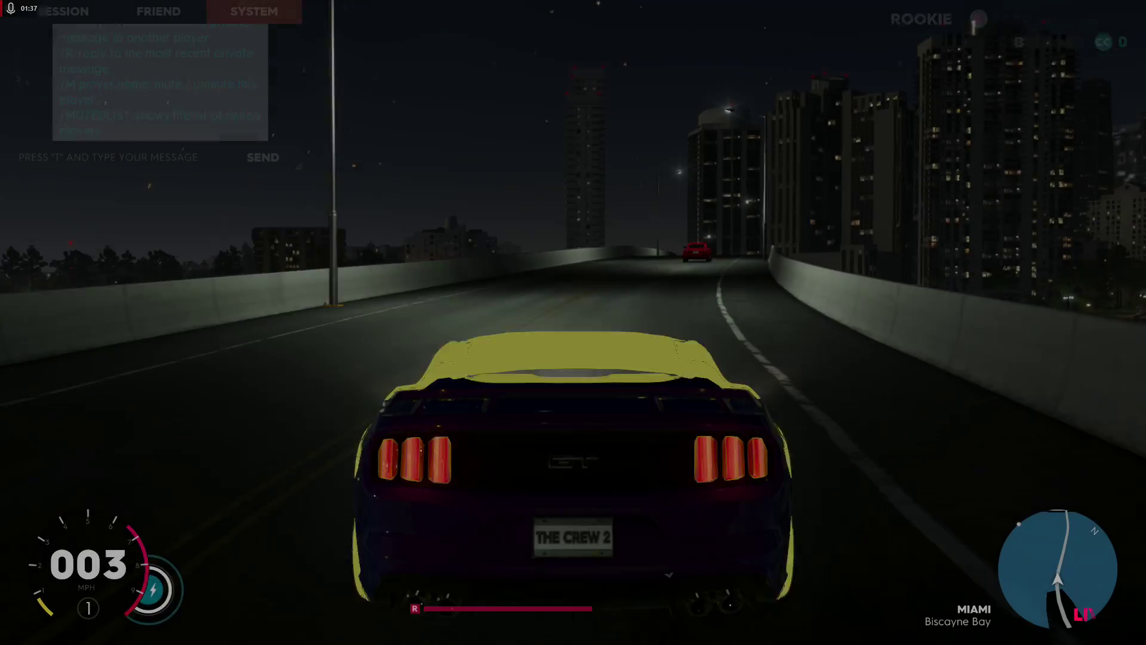
key("w")
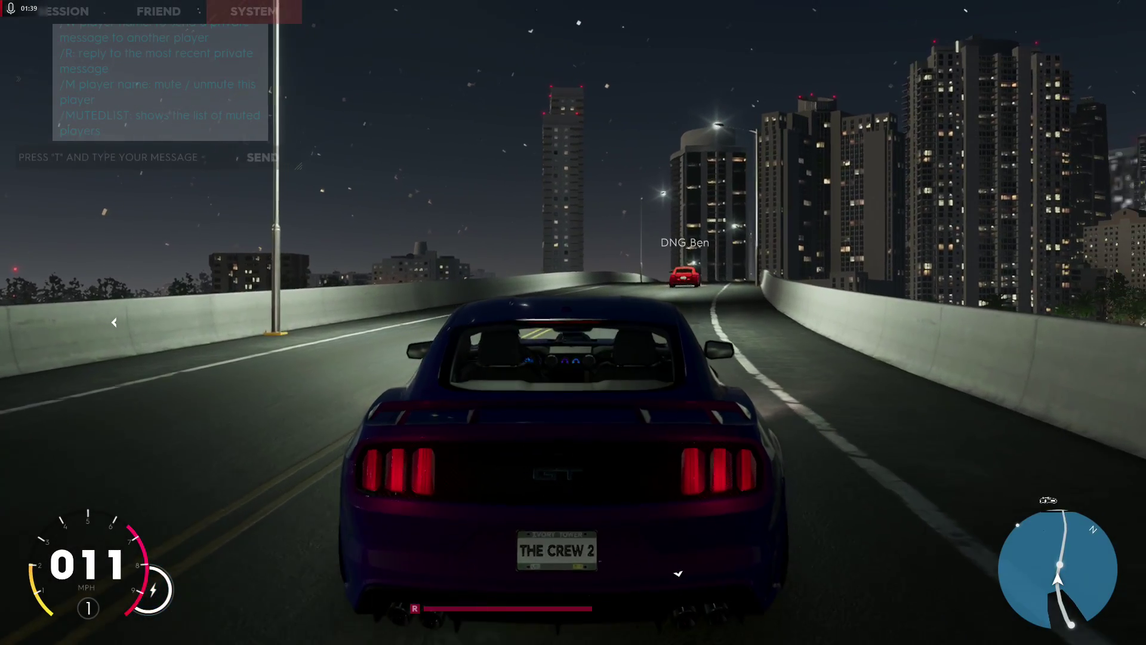
key("w")
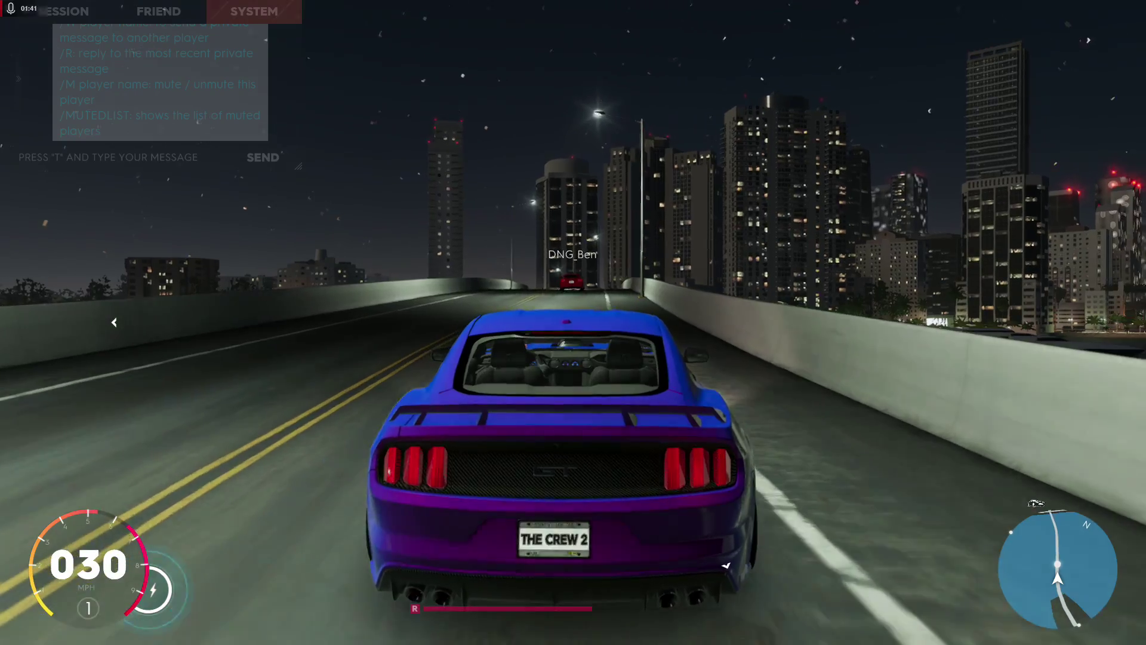
key("w")
key("s")
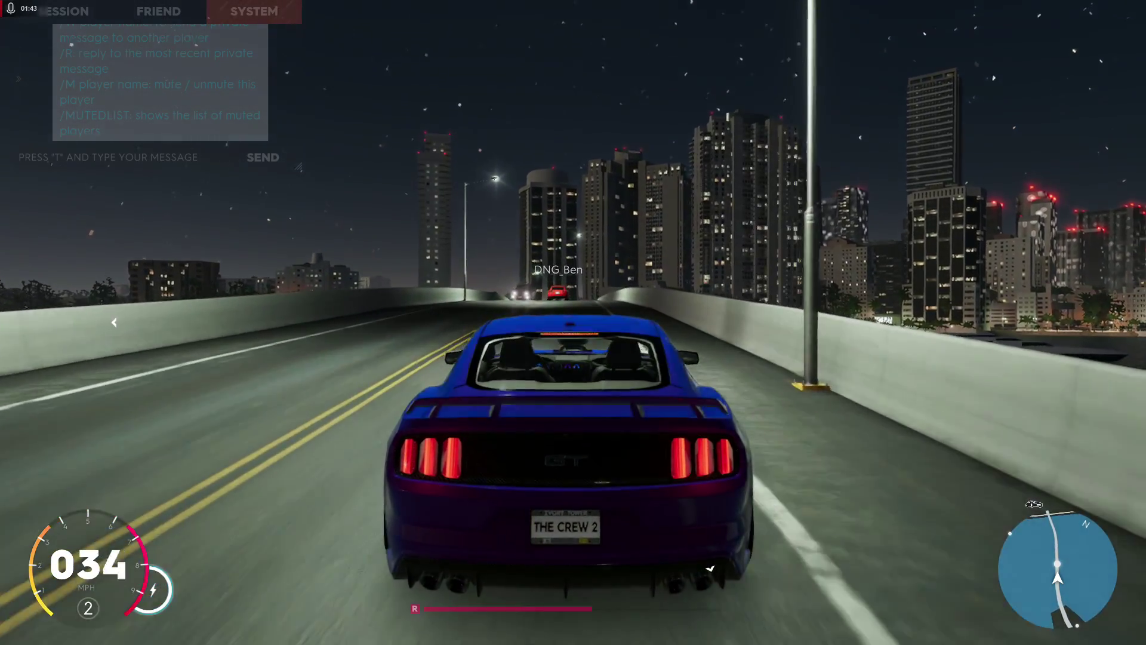
key("s")
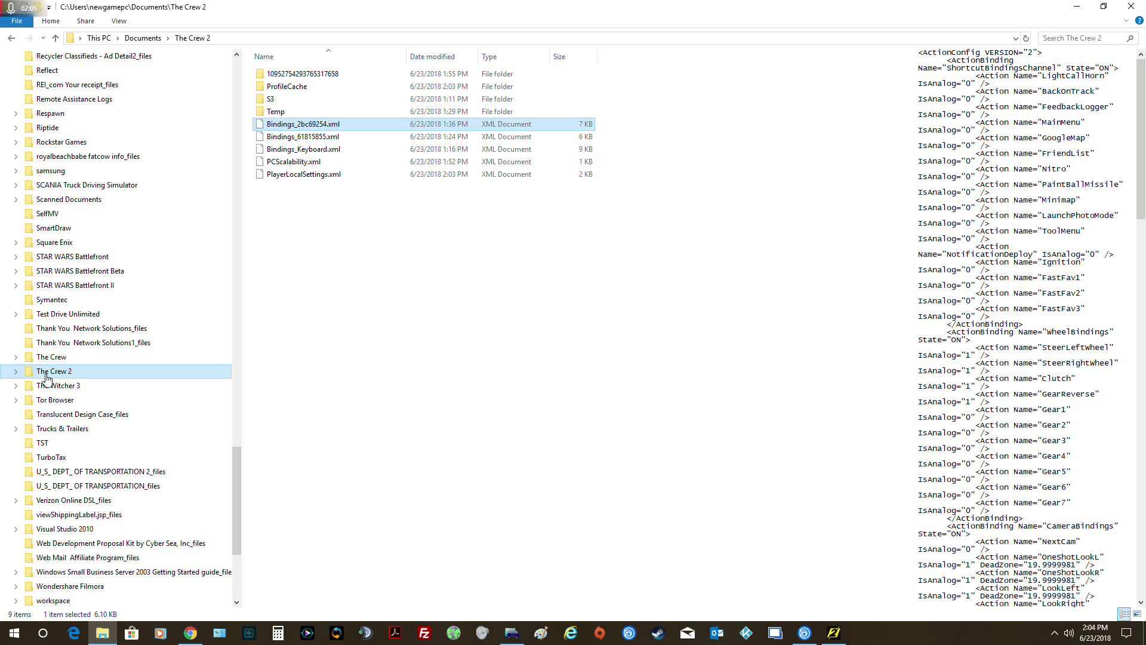
Open Bindings_2bc69254.xml in WordPad using its Edit command.
right_click(297, 127)
left_click(321, 148)
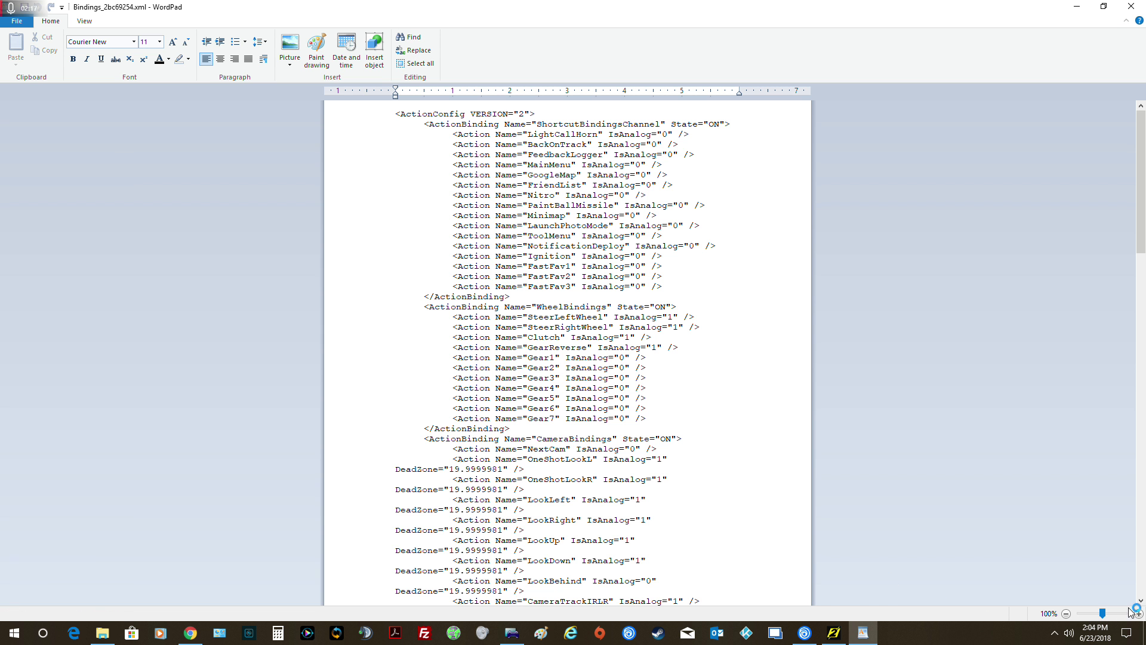
Zoom Bindings_2bc69254.xml to 170% and scroll to the DrivingBindings Throttle and Brake entries.
left_click(1139, 614)
left_click(1139, 613)
left_click(1139, 614)
left_click(1139, 614)
left_click(1138, 614)
left_click(1139, 614)
left_click(1139, 613)
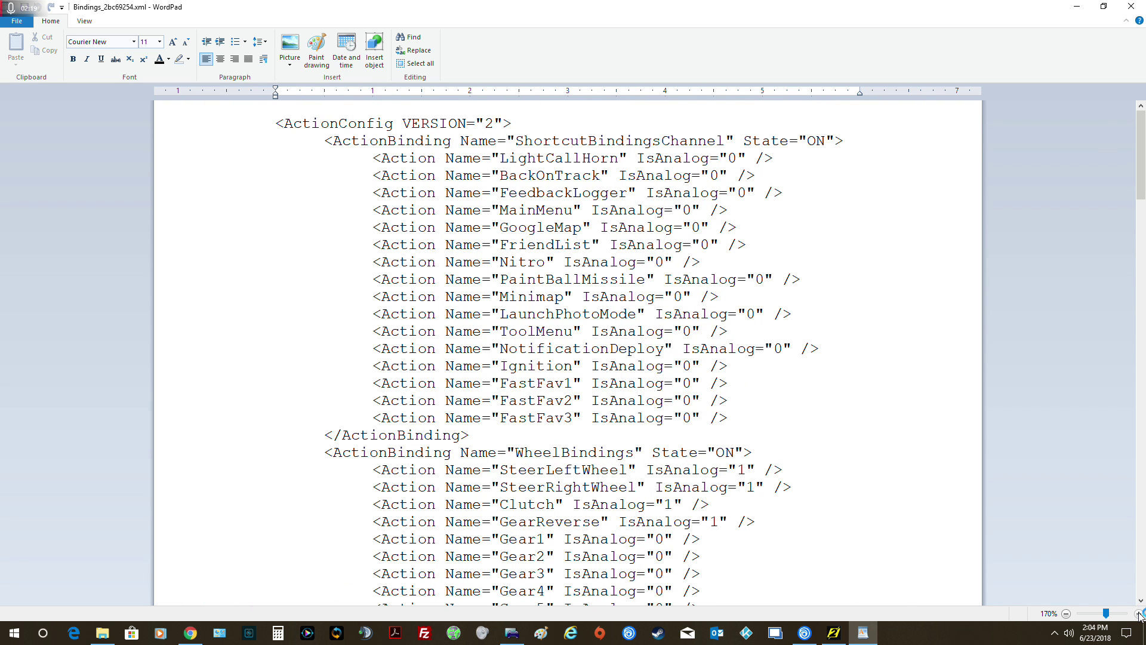
scroll(832, 310, "down", 4)
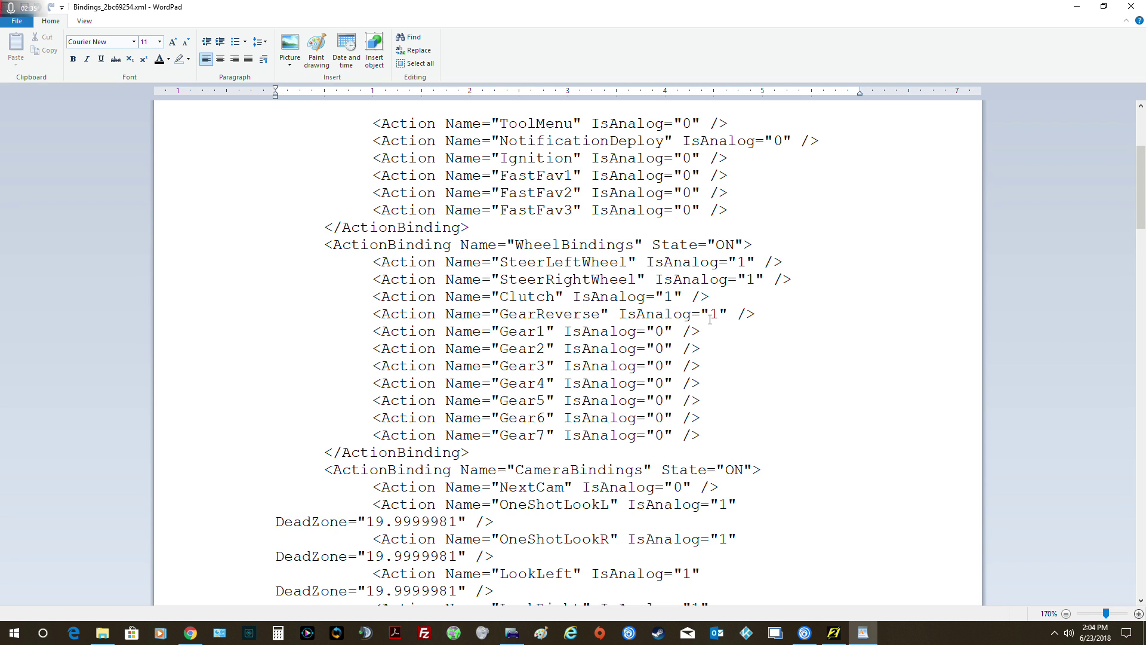
scroll(870, 351, "down", 4)
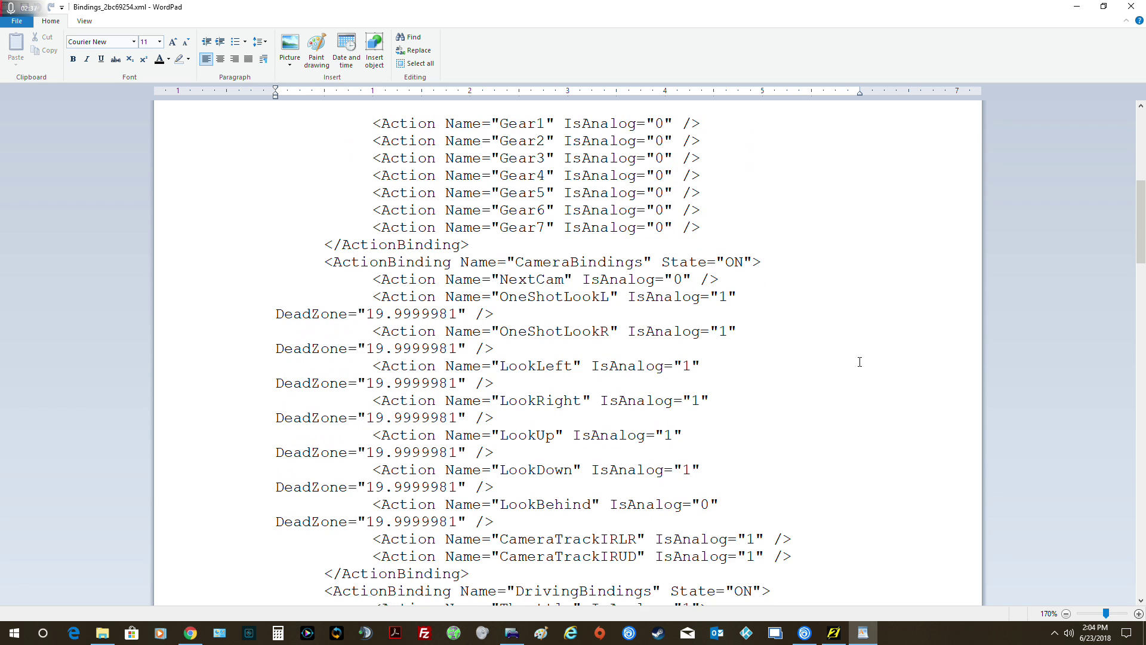
scroll(859, 351, "down", 4)
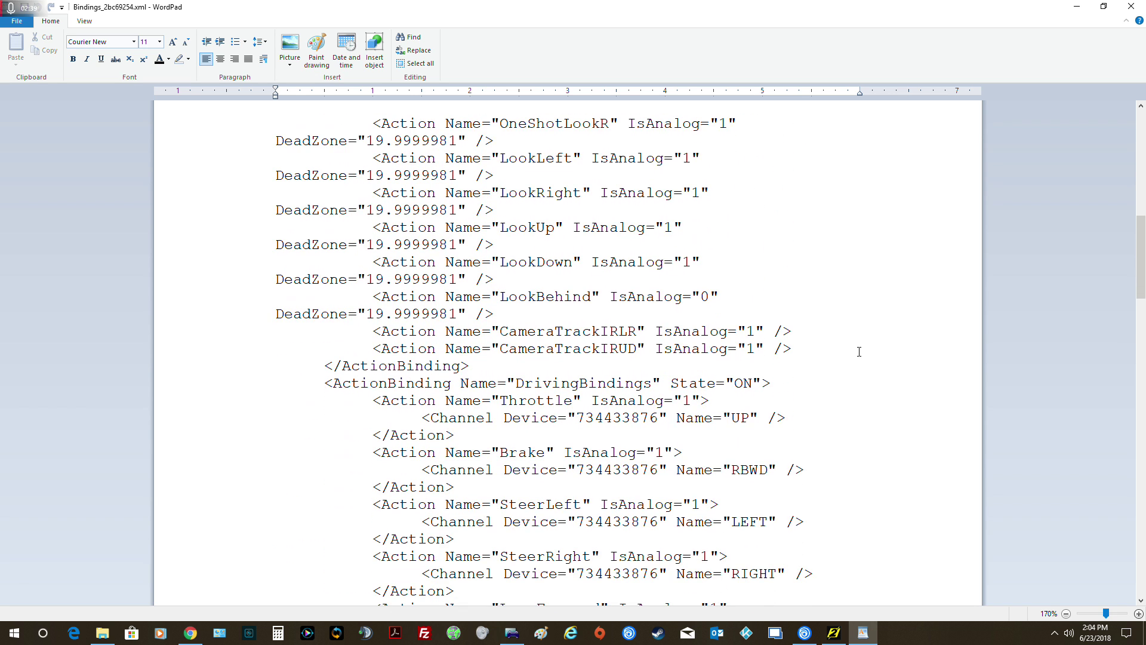
scroll(859, 351, "down", 2)
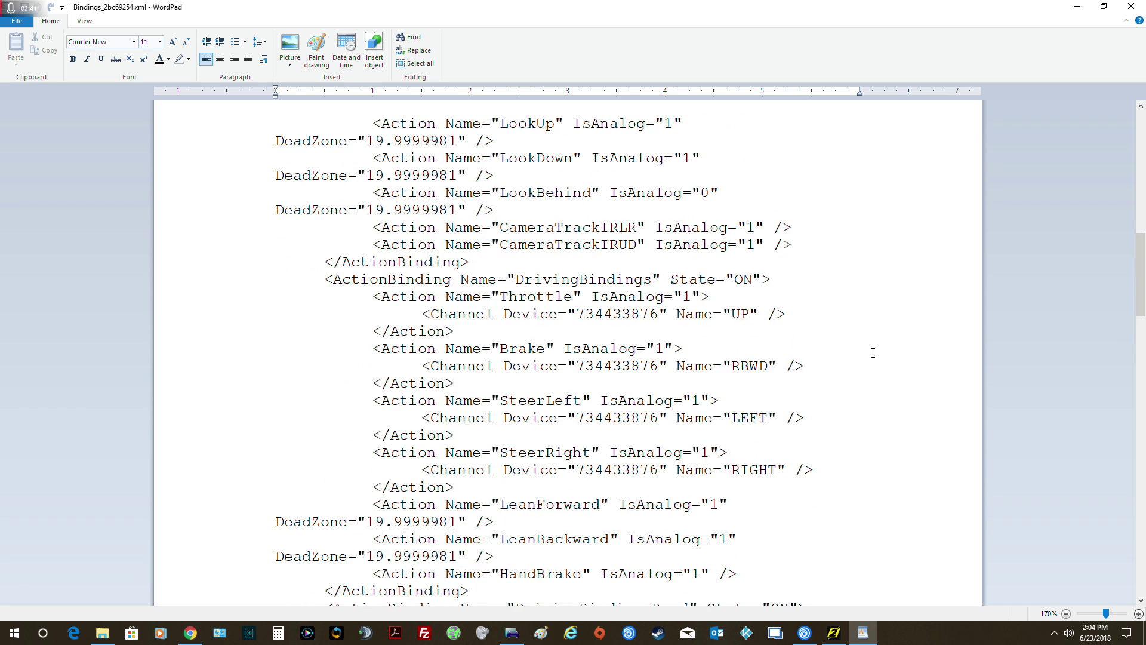
scroll(873, 353, "down", 1)
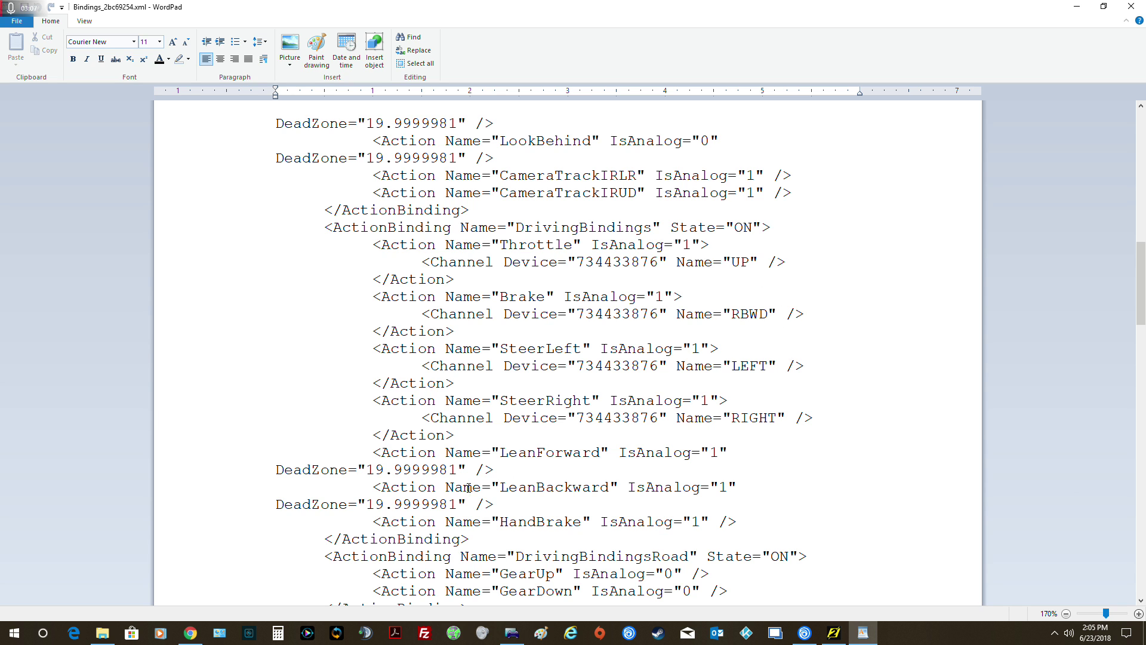
Go to The Crew folder and preview Bindings.xml, showing Brake on DOWN and Throttle on UP.
left_click(102, 632)
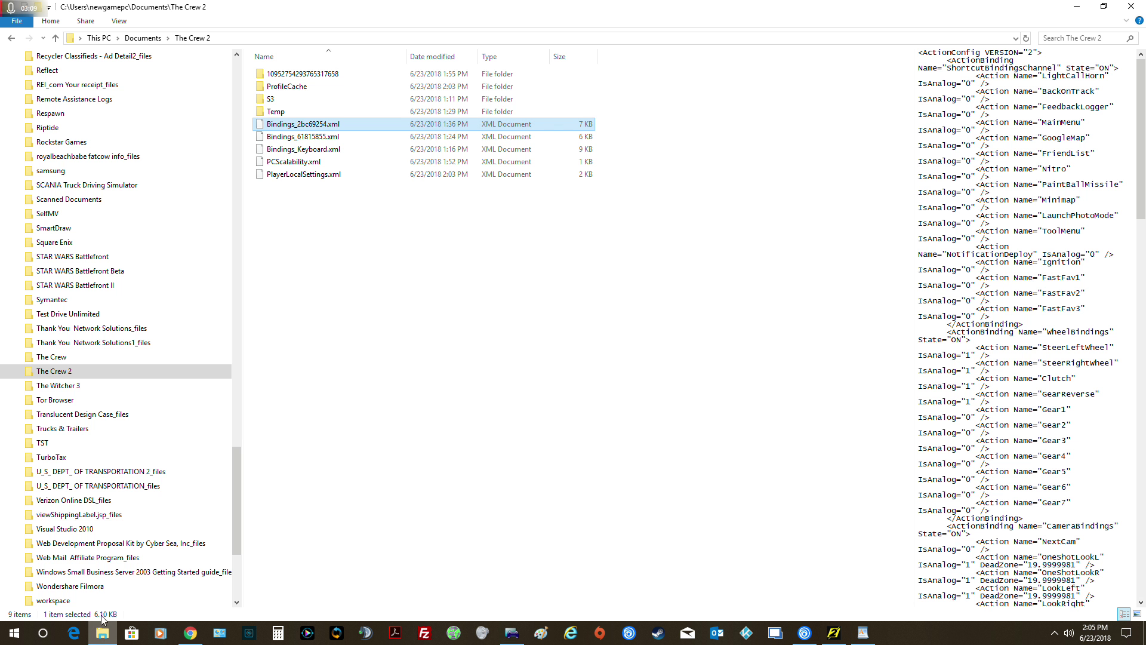
left_click(41, 359)
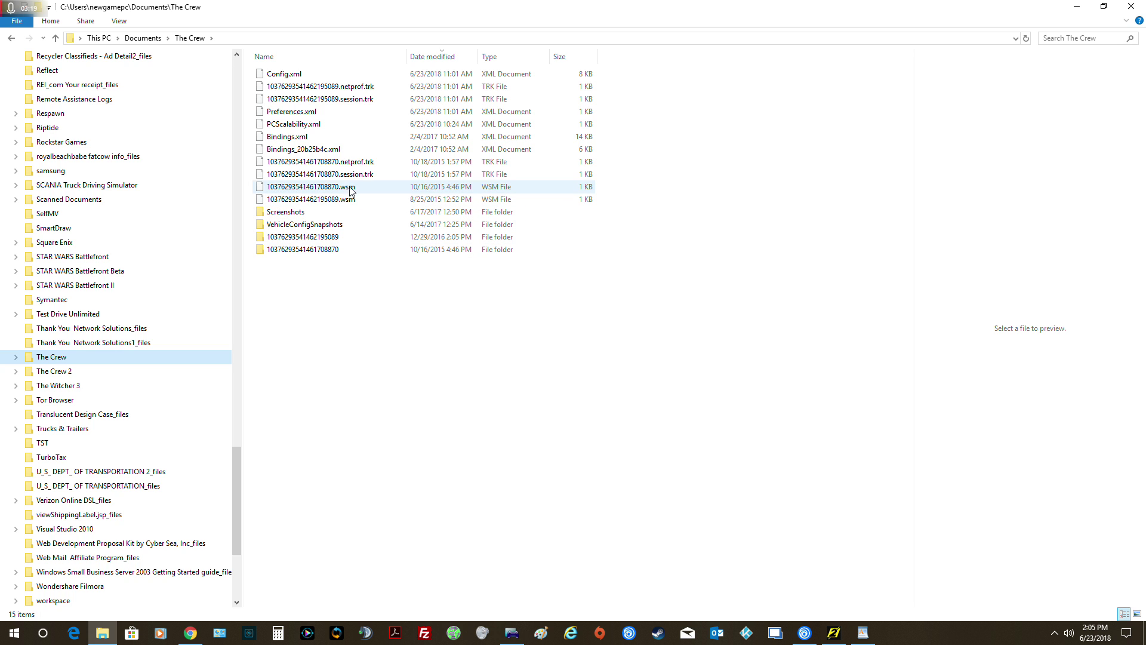
left_click(291, 136)
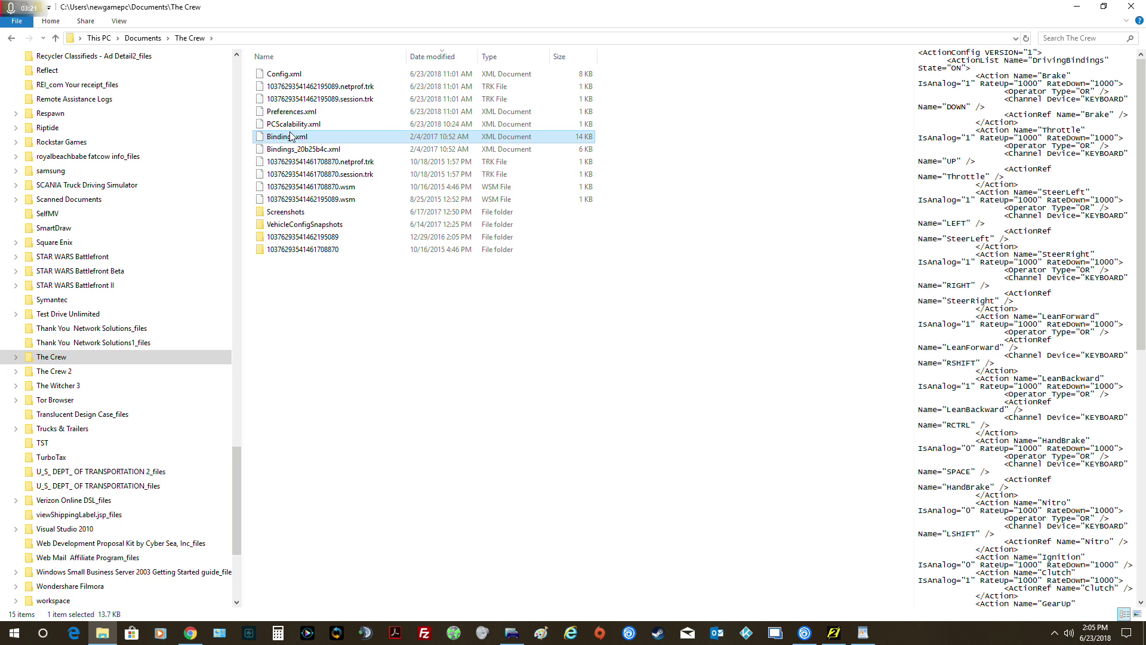
right_click(291, 136)
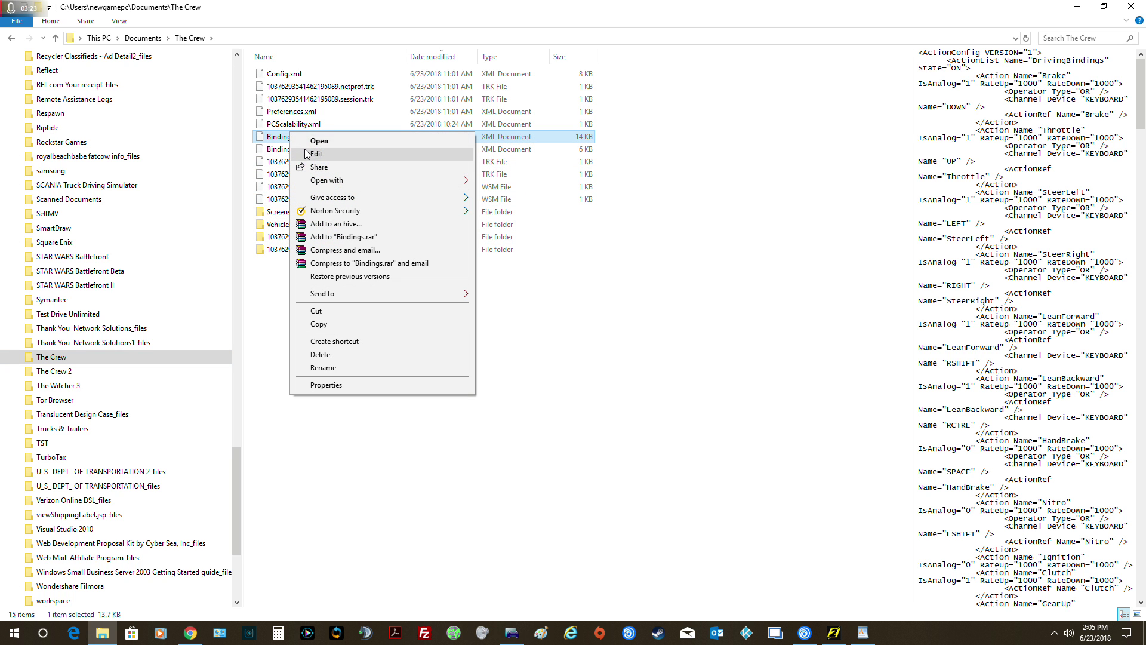
left_click(309, 149)
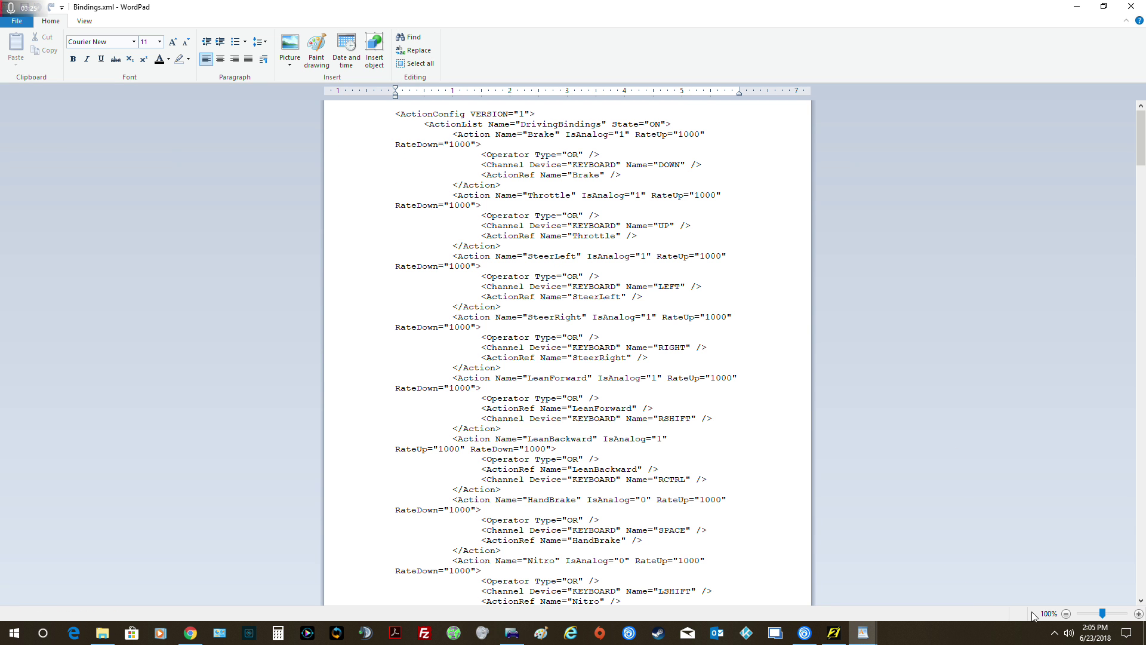
left_click(1139, 613)
left_click(1138, 614)
left_click(1139, 613)
left_click(1139, 613)
left_click(1138, 613)
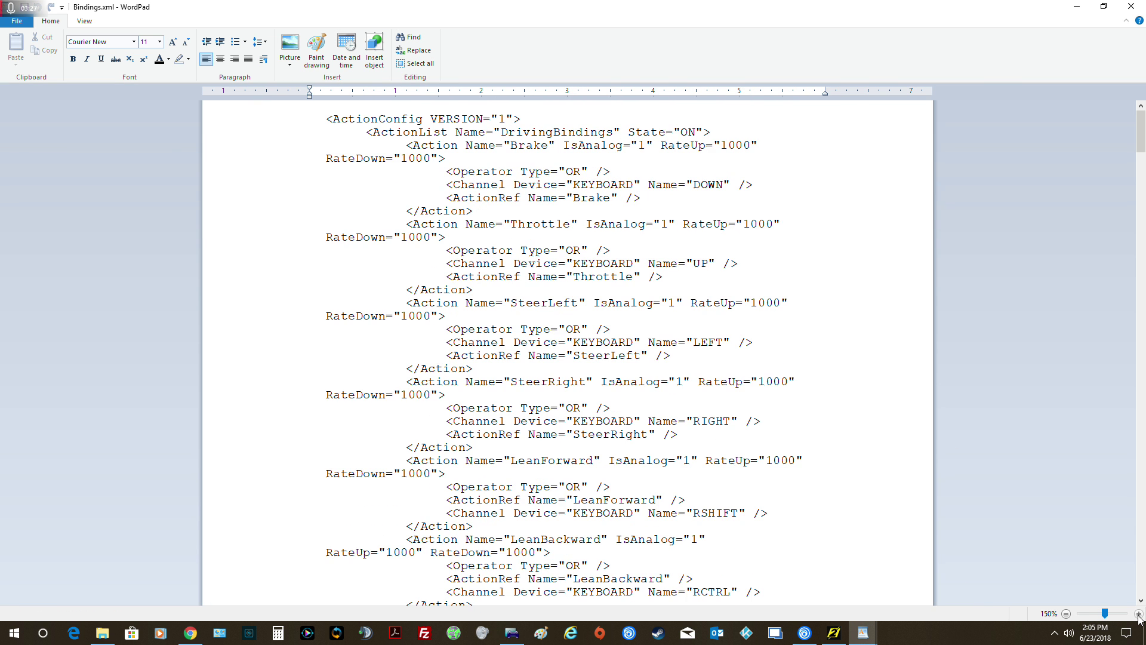
left_click(1138, 614)
left_click(1139, 613)
scroll(908, 396, "down", 3)
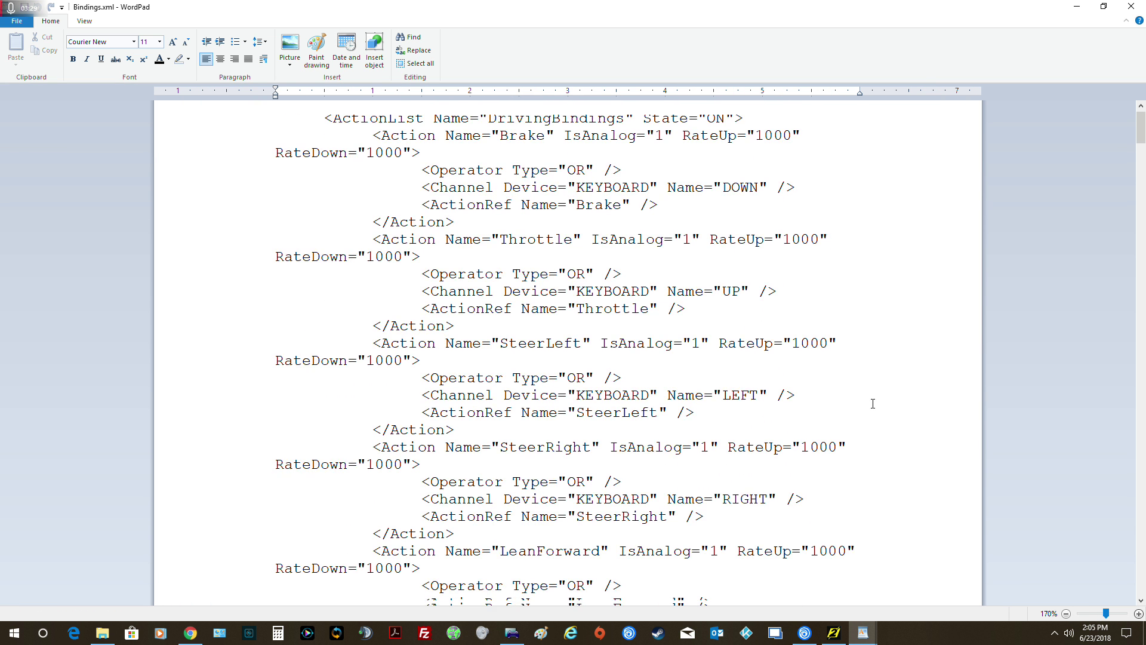
scroll(872, 404, "down", 10)
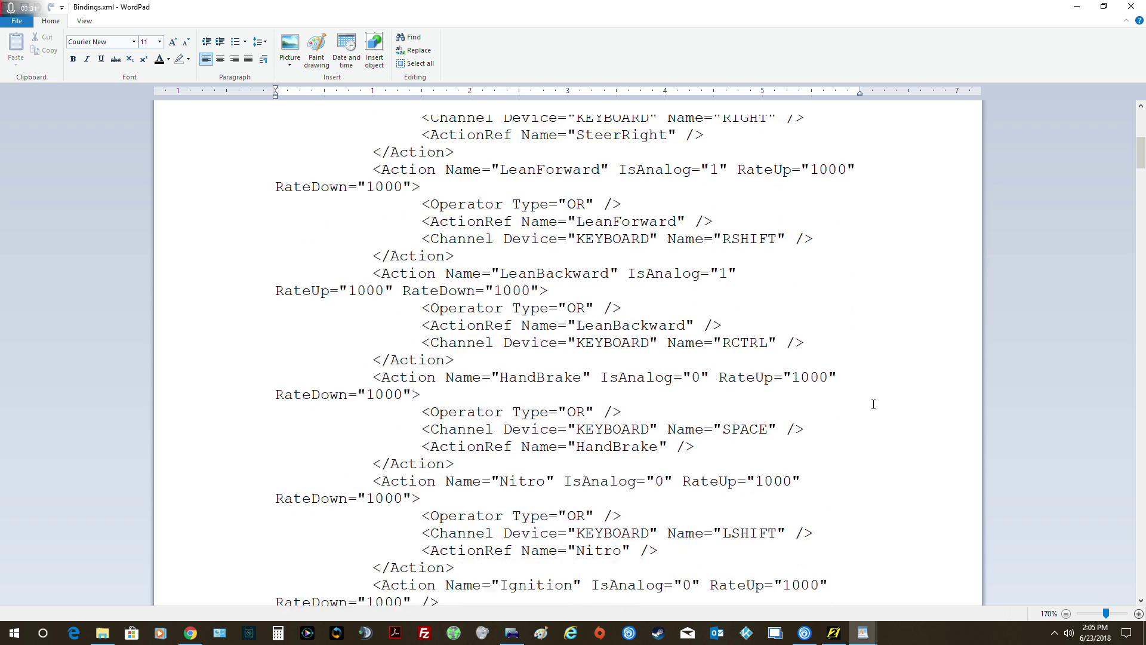
scroll(872, 403, "down", 7)
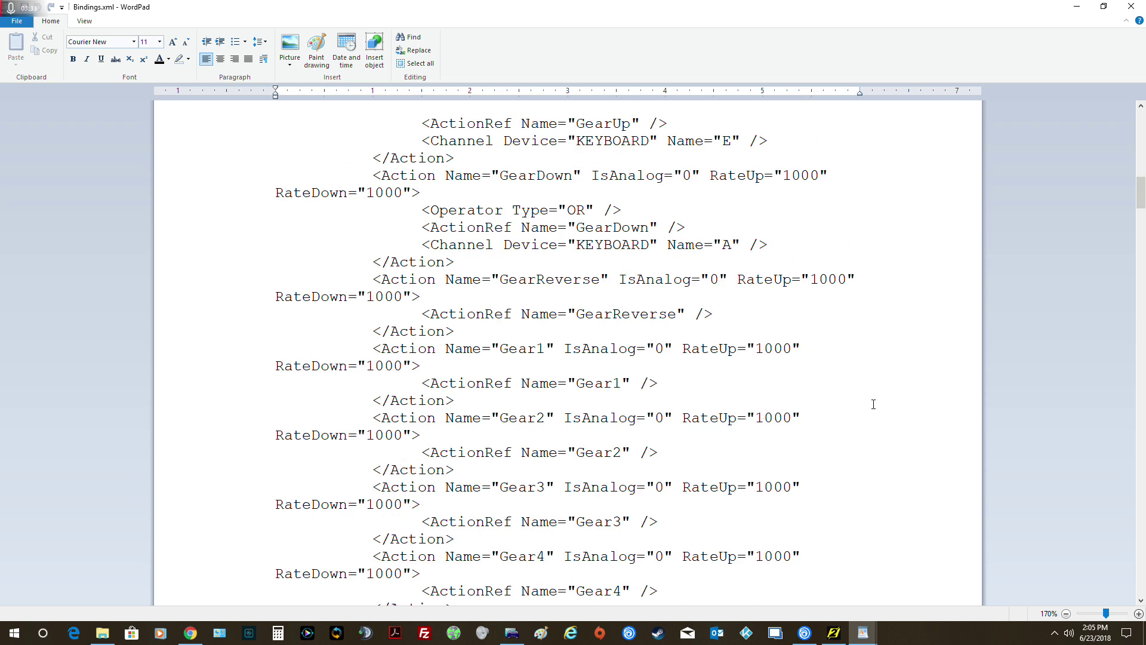
scroll(873, 404, "down", 15)
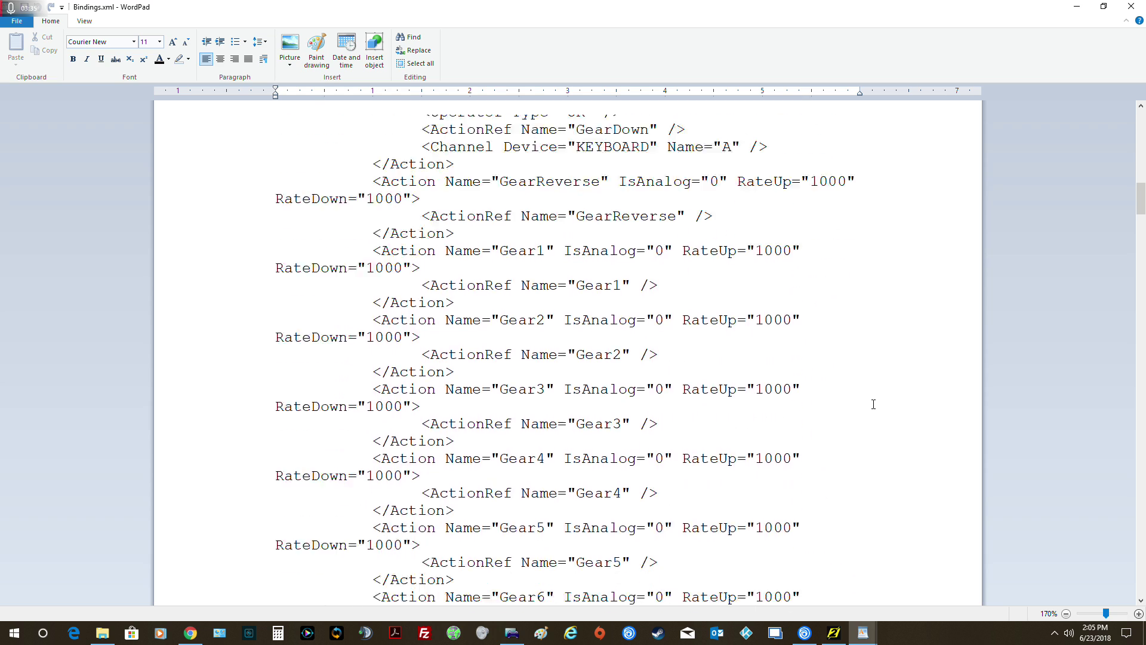
scroll(873, 404, "down", 11)
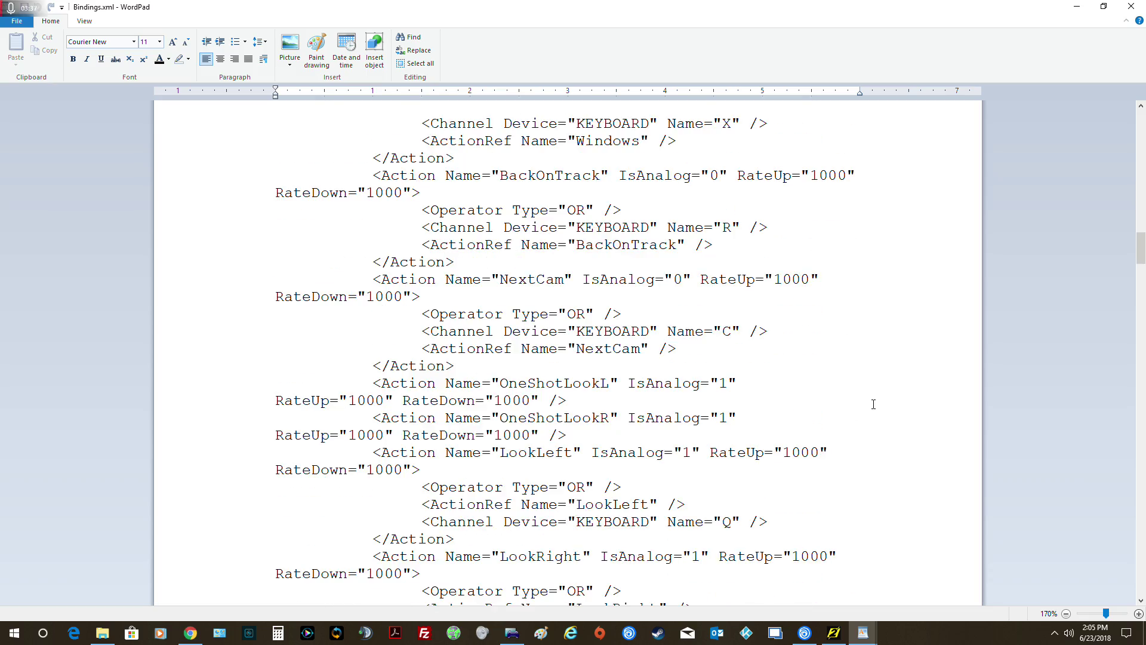
scroll(873, 404, "down", 16)
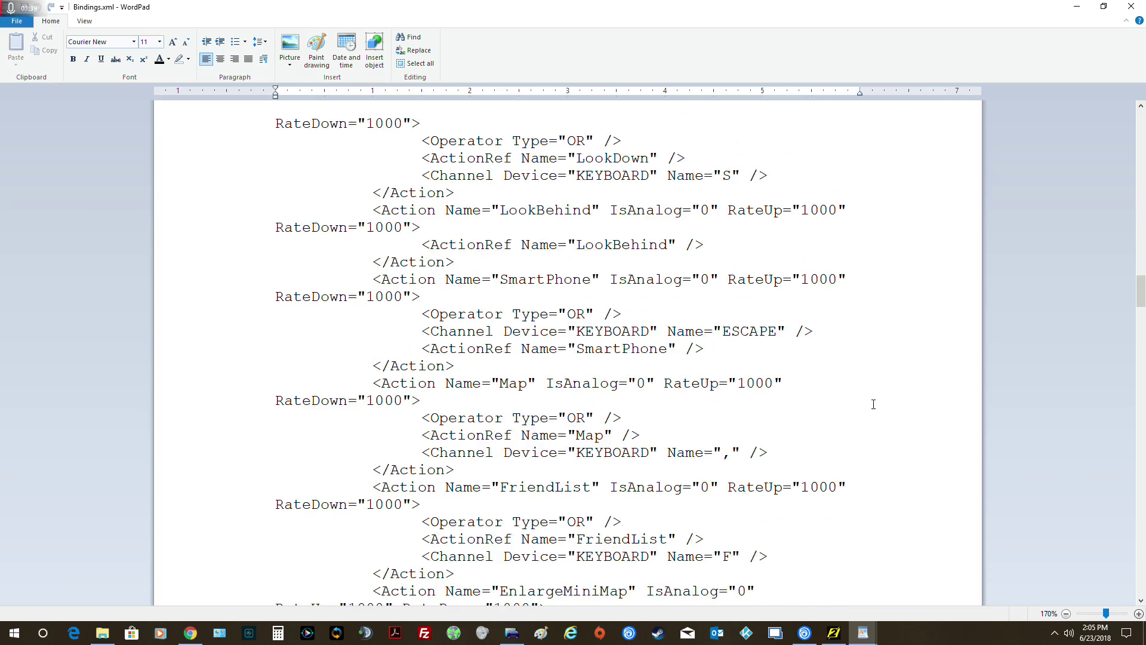
scroll(873, 404, "down", 4)
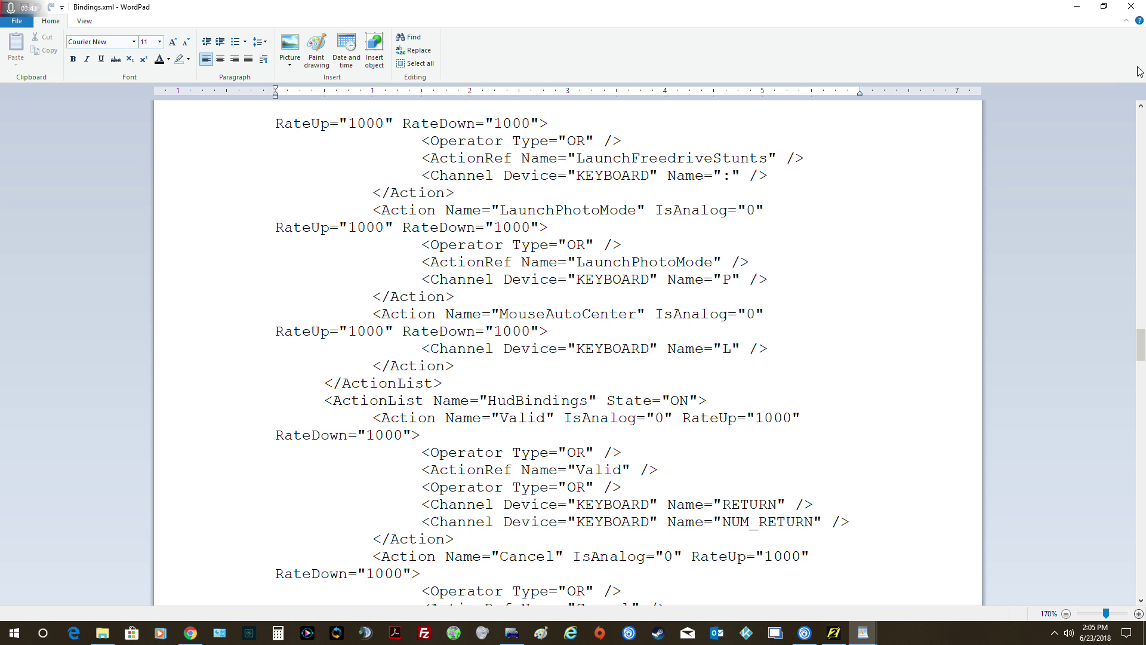
left_click(1131, 6)
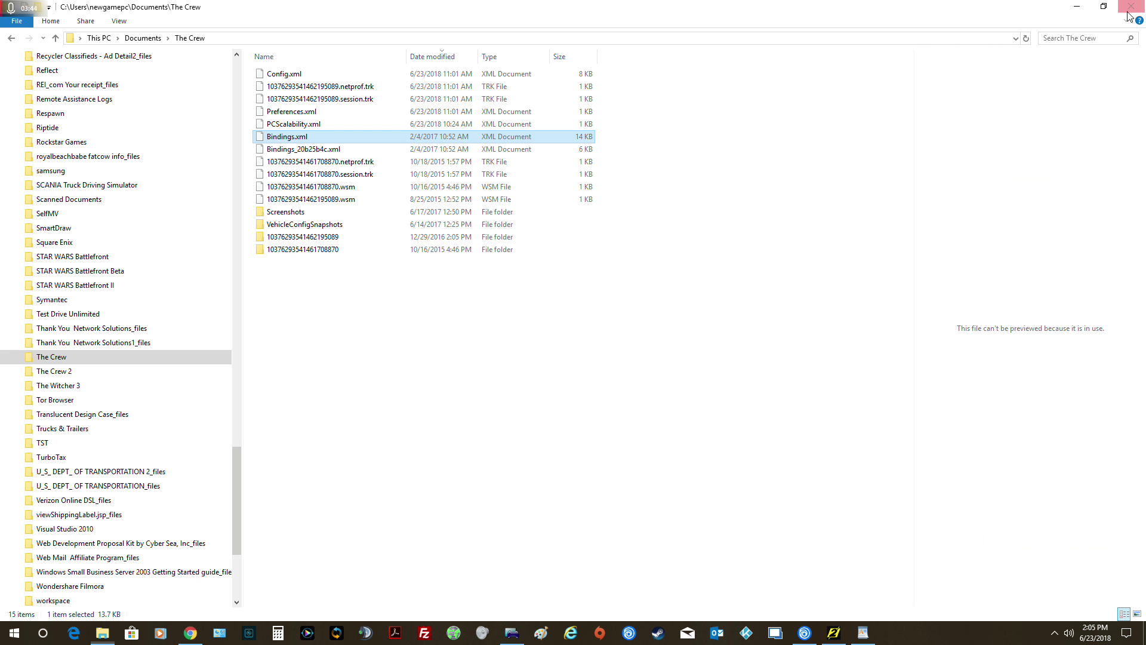
Open Bindings_20b25b4c.xml in WordPad at 170% zoom to check Brake RBWD and Throttle UP.
left_click(315, 154)
right_click(314, 154)
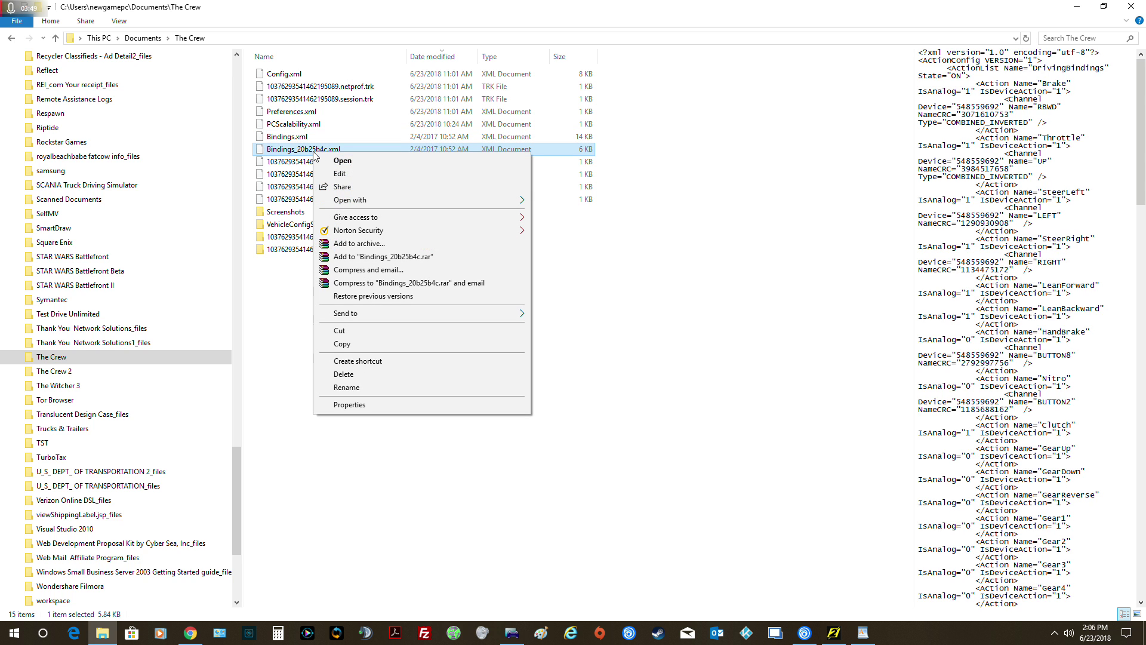
left_click(331, 177)
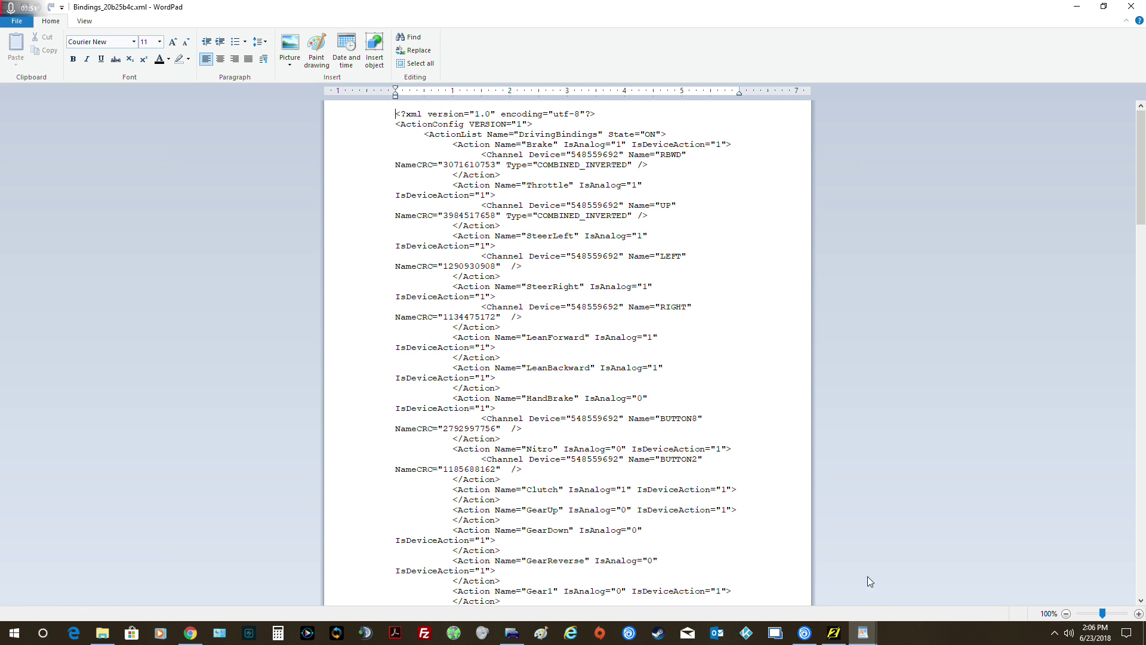
left_click(1139, 614)
left_click(1139, 613)
left_click(1138, 614)
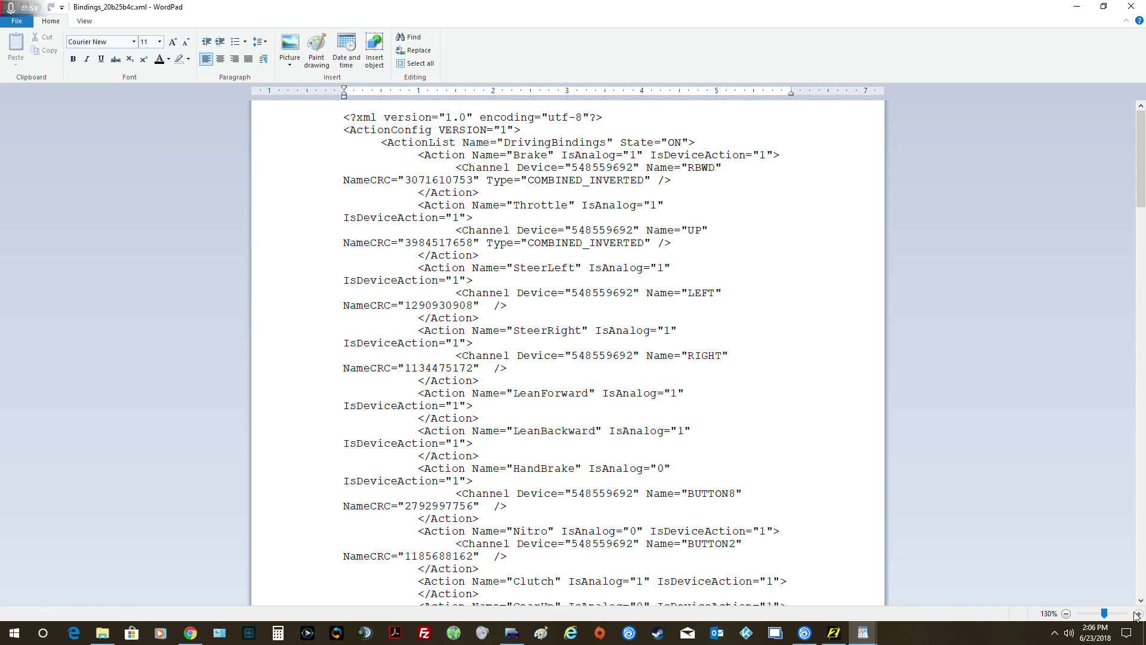
left_click(1139, 614)
left_click(1139, 613)
left_click(1139, 614)
left_click(1138, 614)
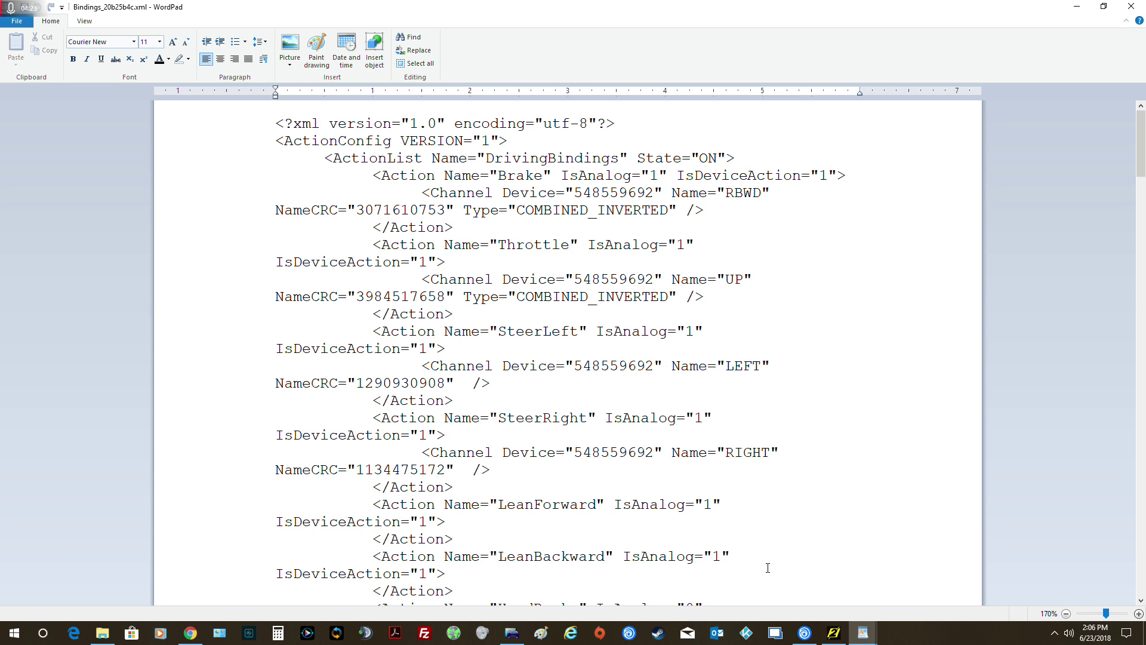
mouse_move(863, 632)
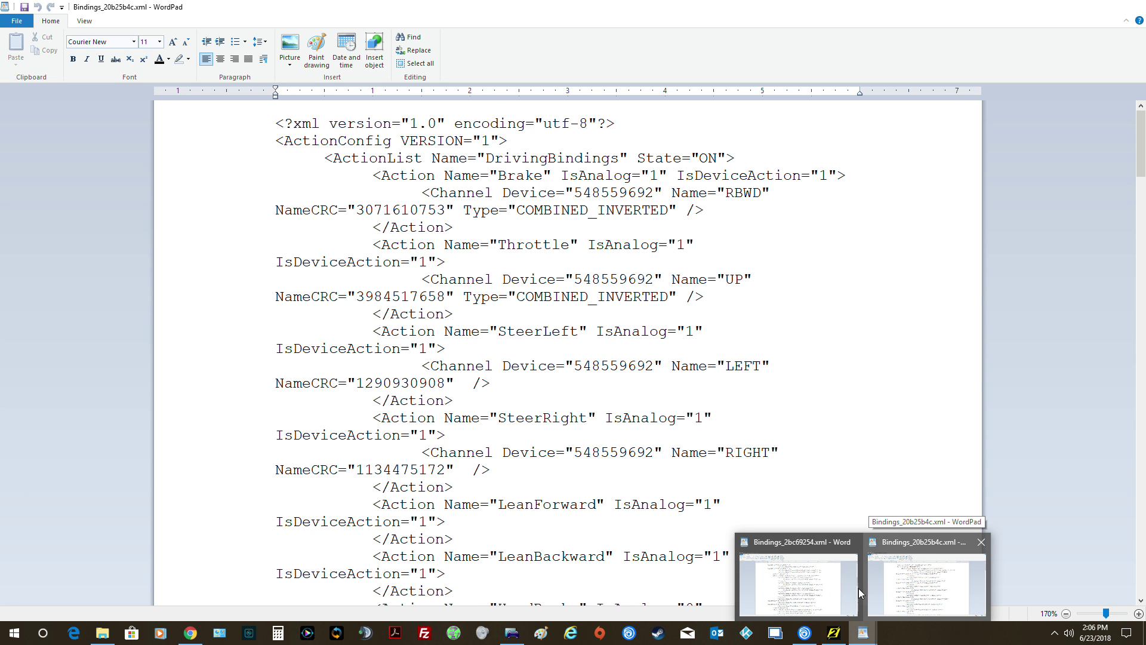
Switch to Bindings_2bc69254.xml, scroll through its DrivingBindings section, then close that window.
left_click(824, 588)
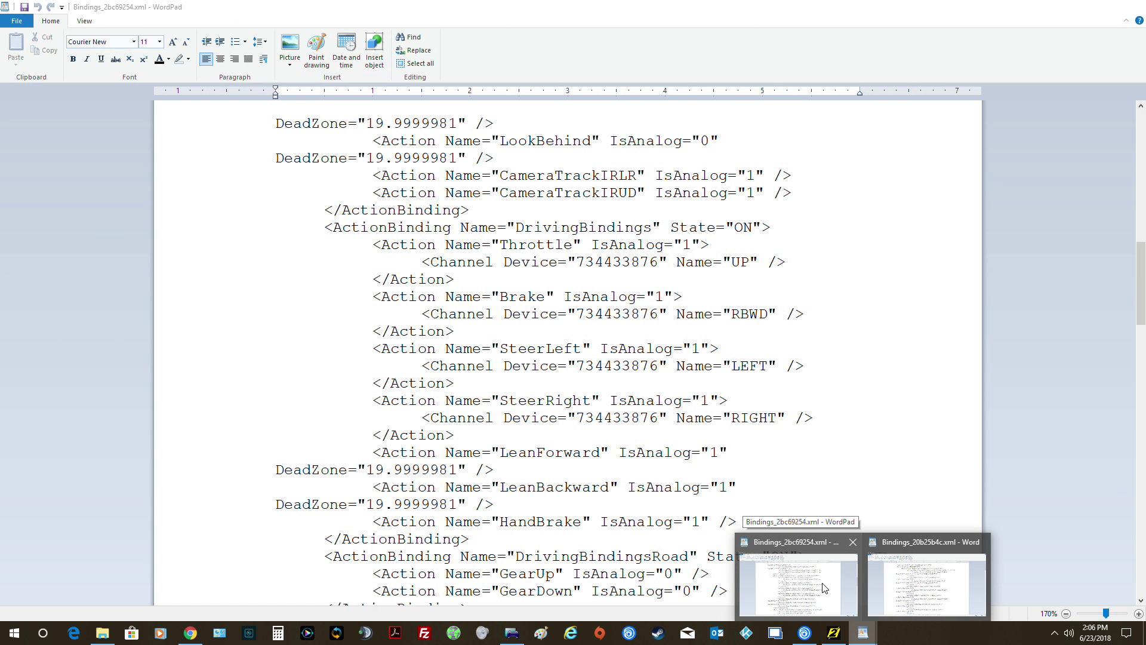
mouse_move(915, 588)
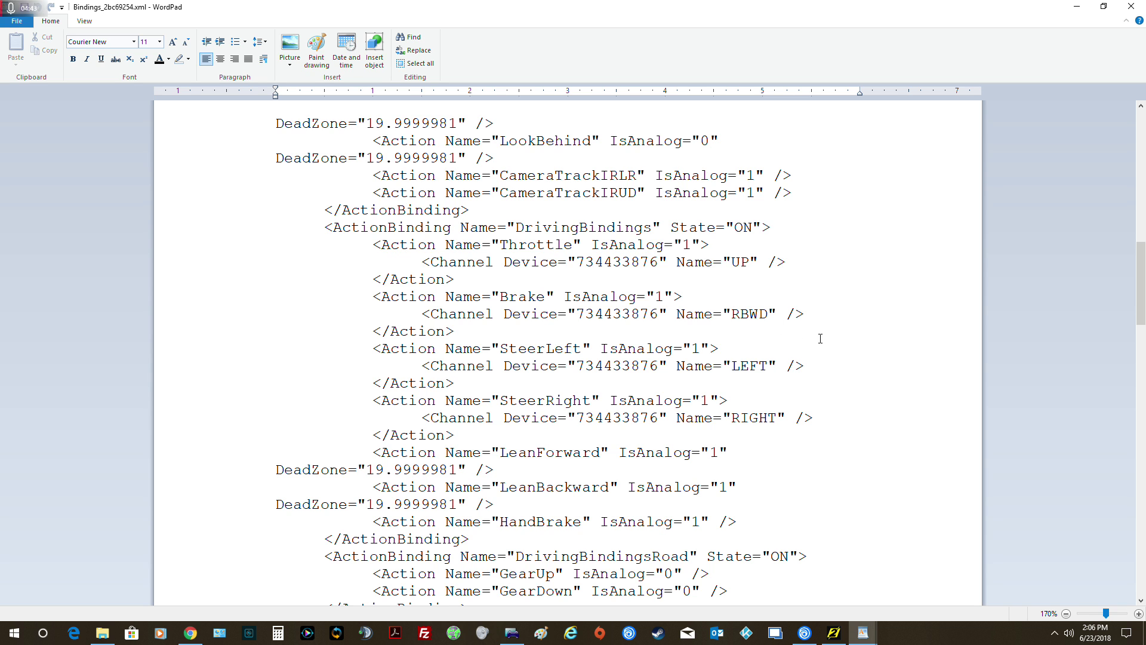
scroll(839, 338, "down", 2)
scroll(854, 337, "down", 1)
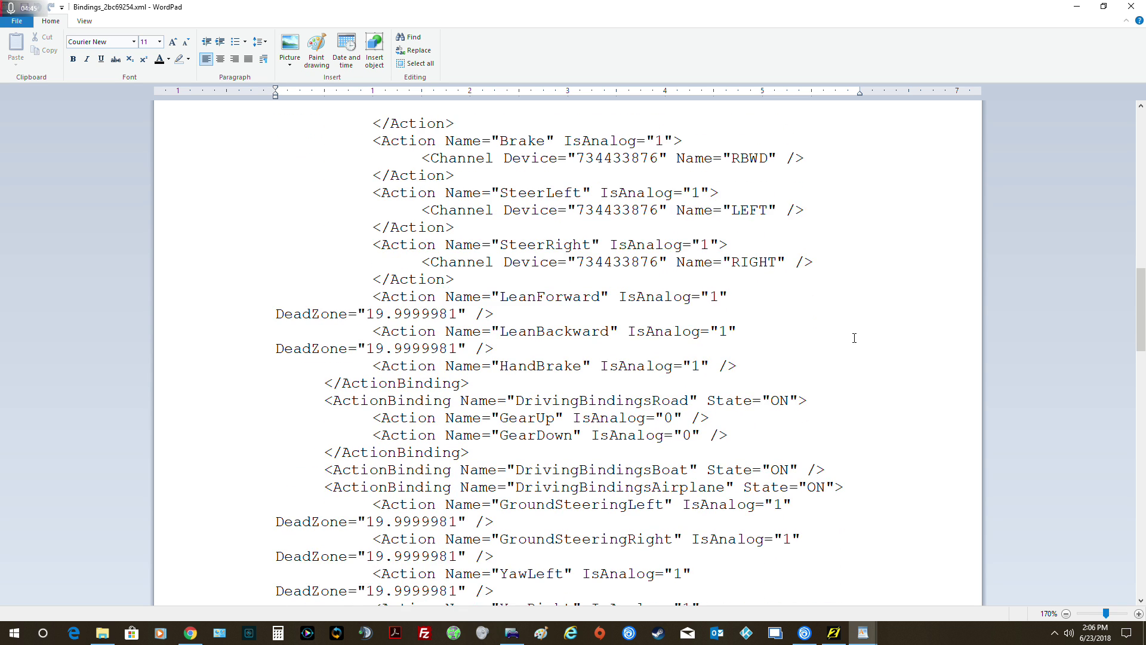
scroll(850, 337, "down", 2)
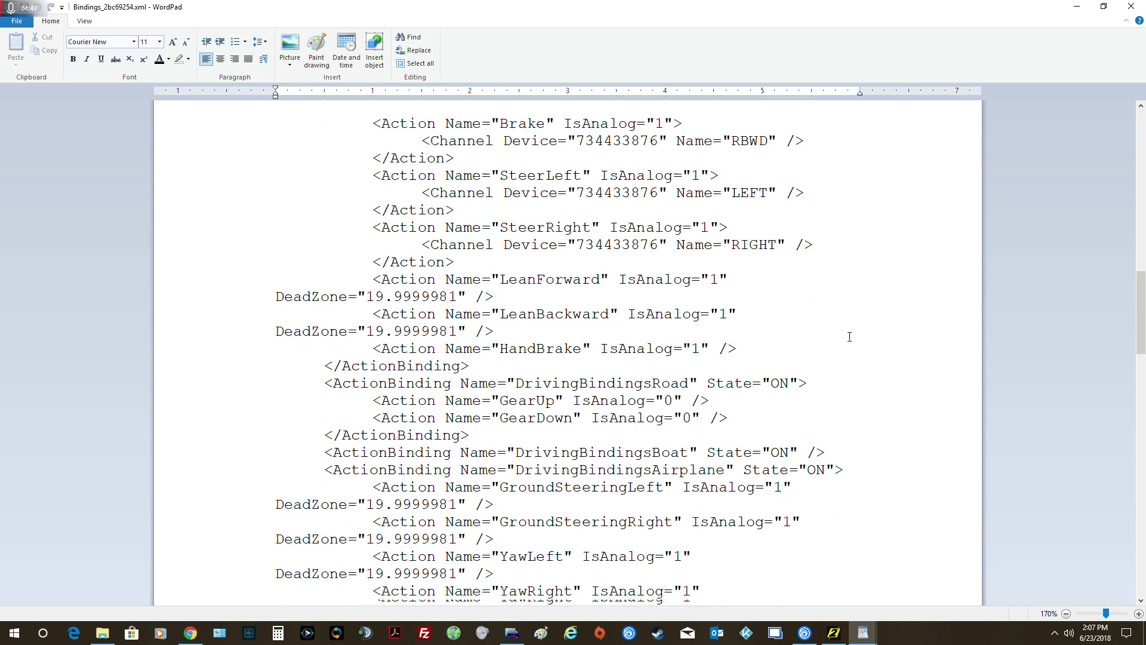
scroll(839, 336, "up", 7)
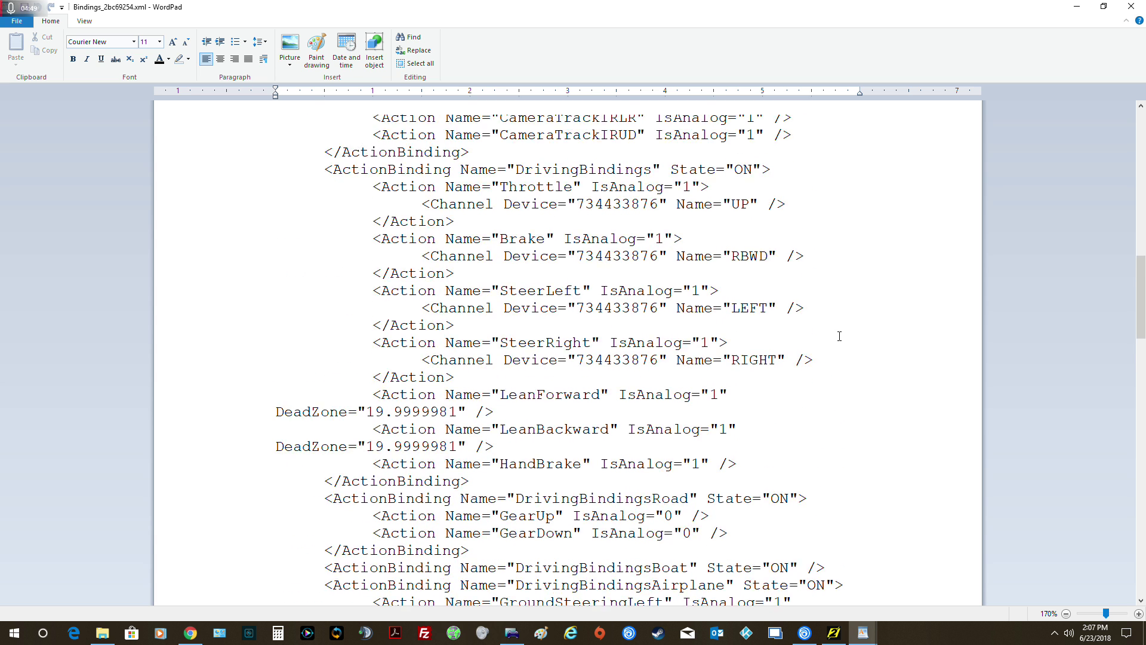
left_click(1133, 7)
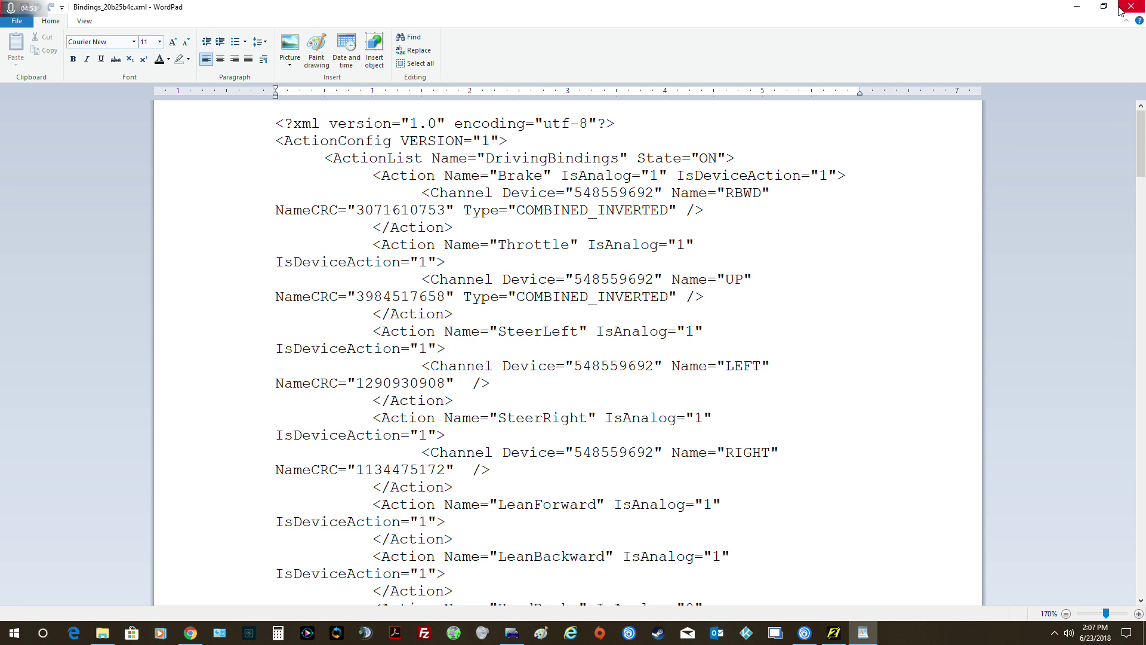
Close Bindings_20b25b4c.xml, preview Bindings_2bc69254.xml in The Crew 2 folder, then close File Explorer.
left_click(1130, 7)
left_click(97, 373)
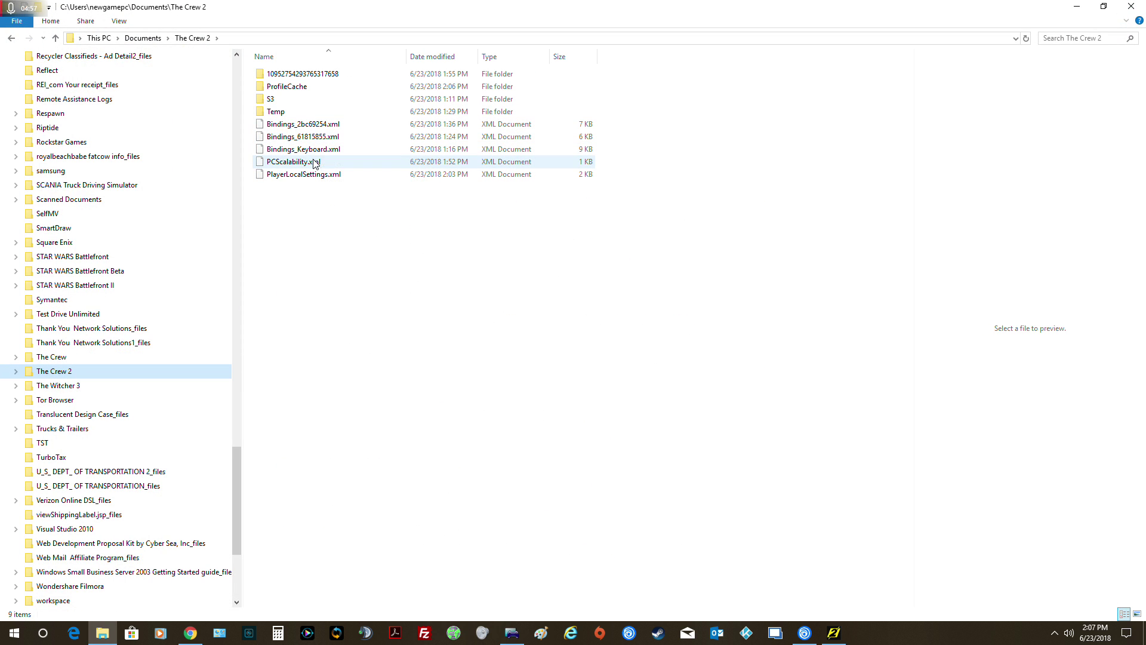
left_click(319, 128)
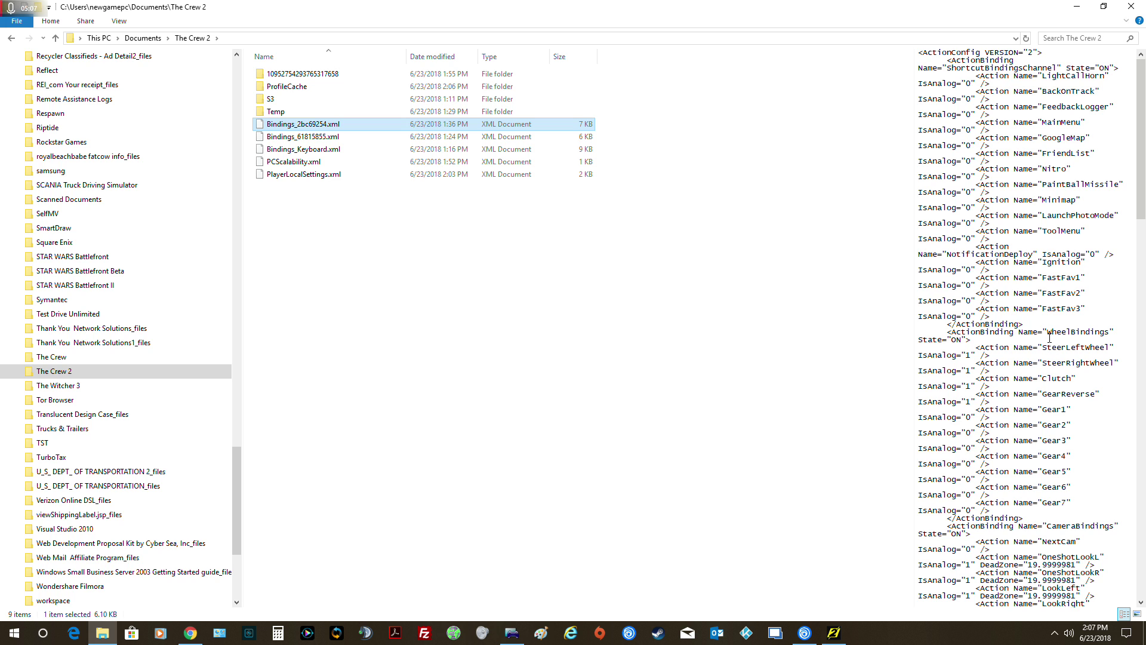
scroll(1048, 346, "down", 2)
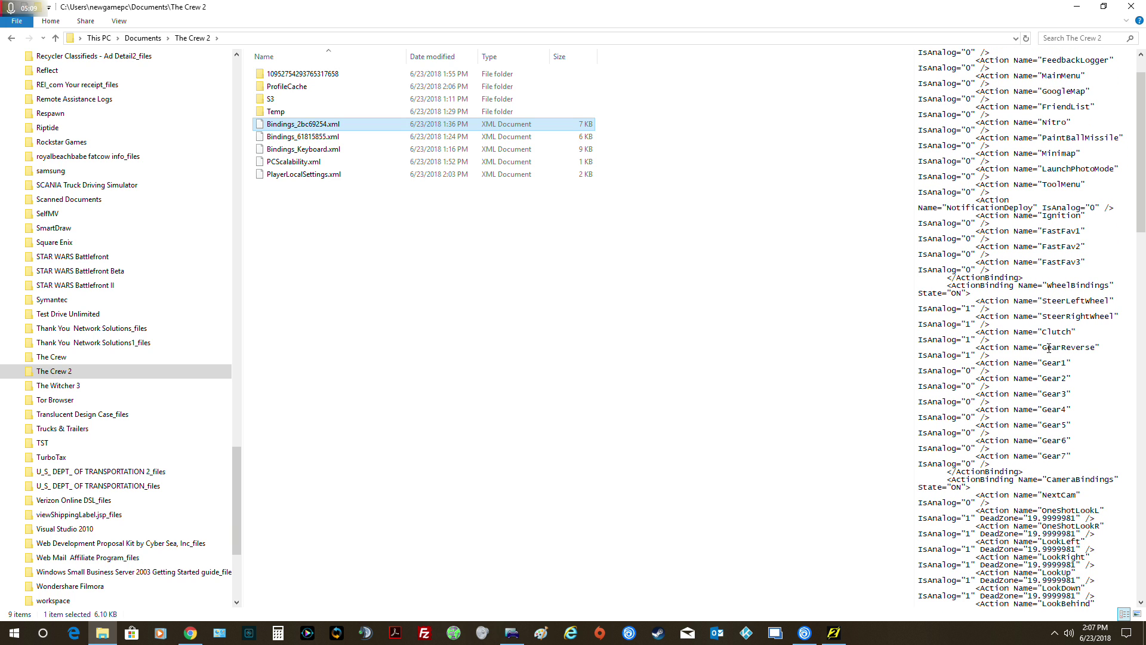
scroll(1041, 347, "up", 2)
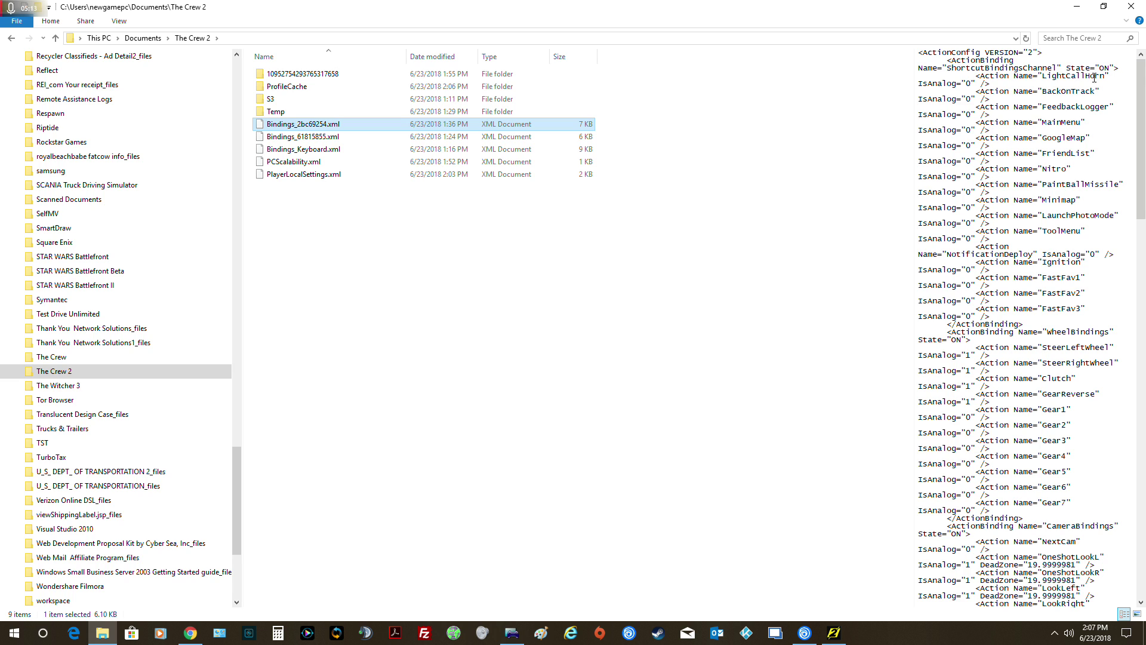
left_click(1131, 7)
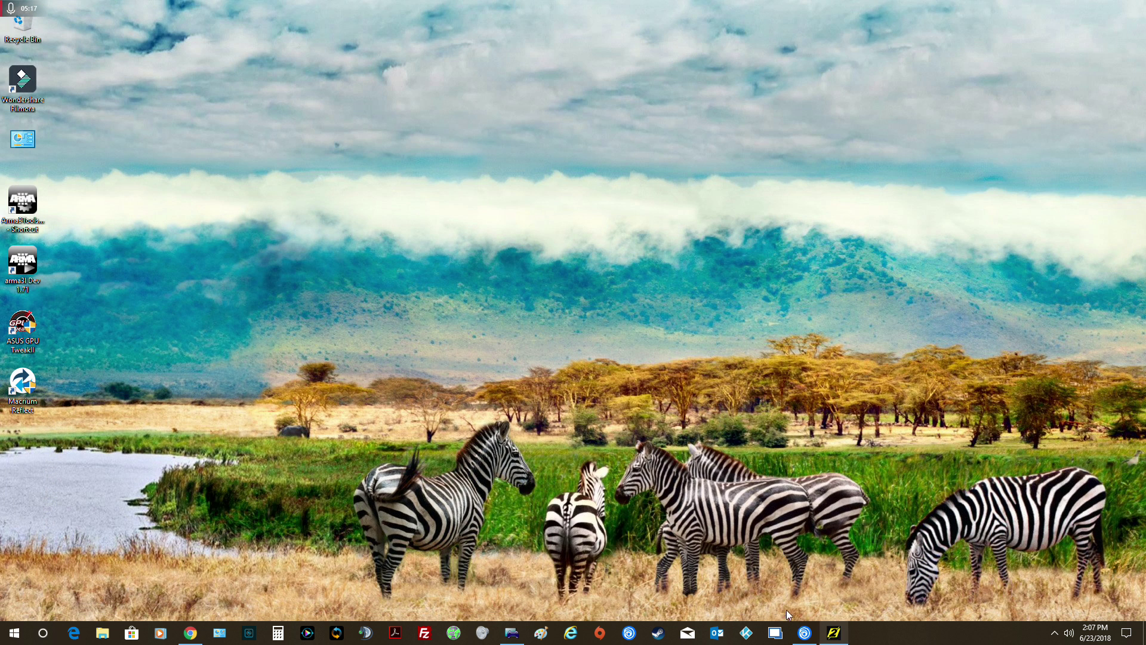
Restore Logitech Profiler and dismiss the game-already-running message.
left_click(513, 641)
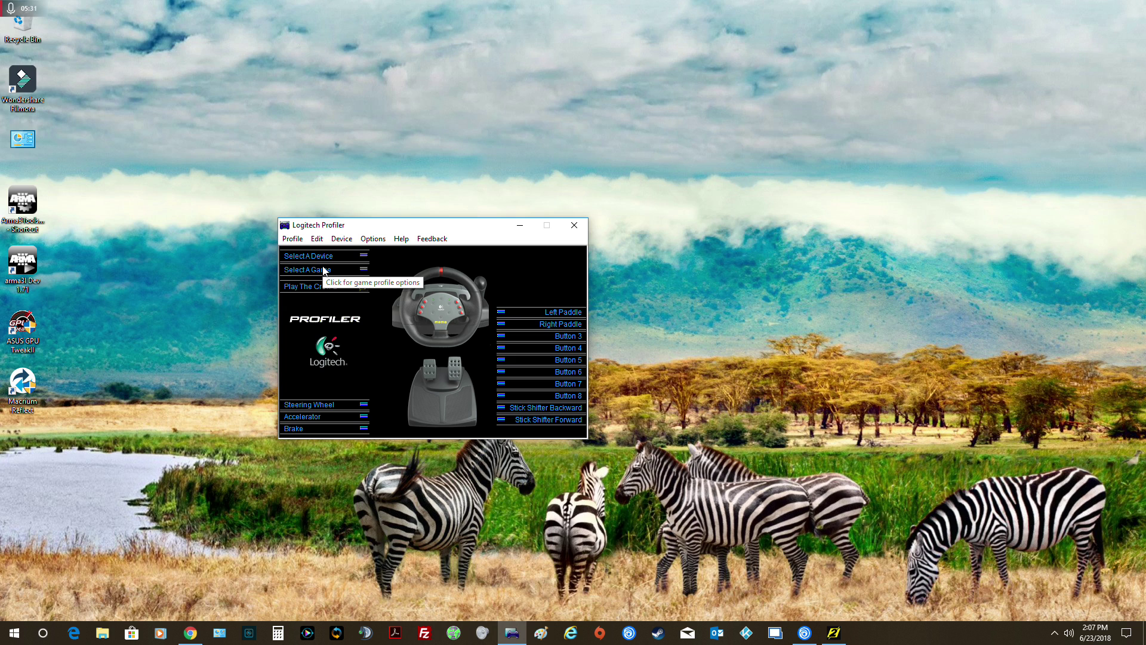
left_click(306, 240)
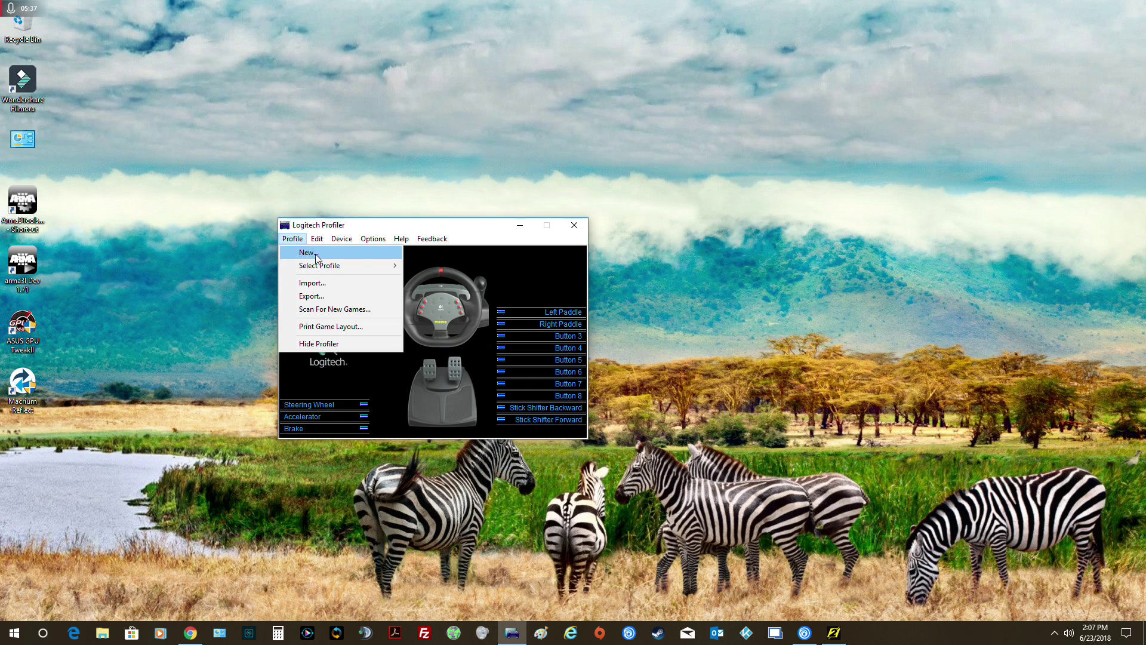
left_click(492, 228)
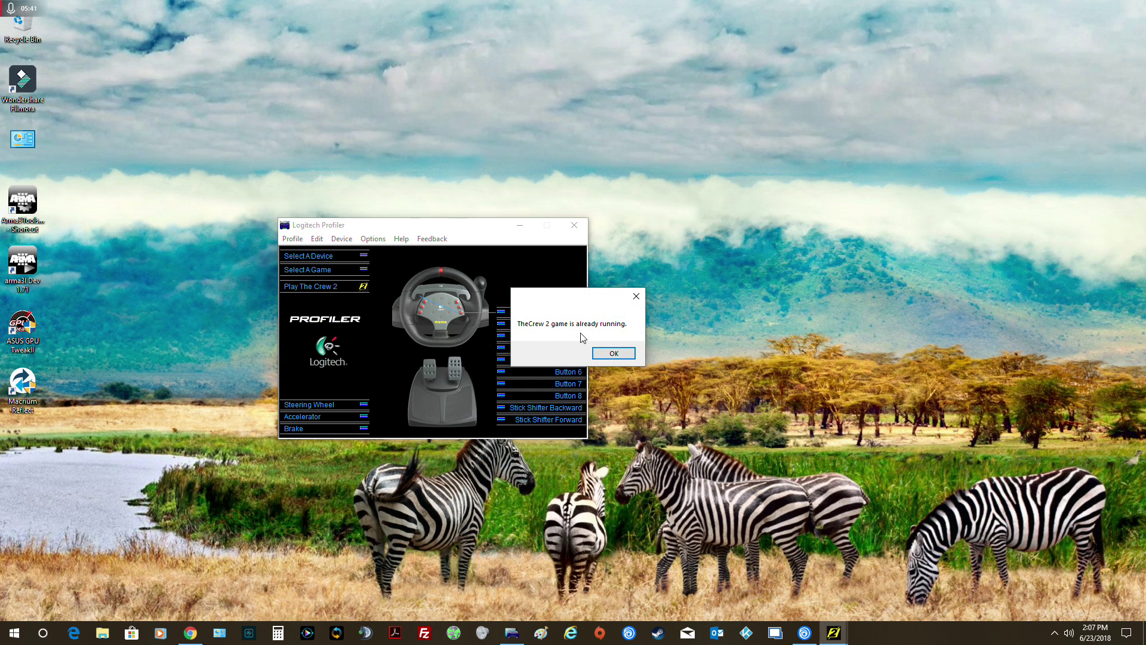
left_click(614, 354)
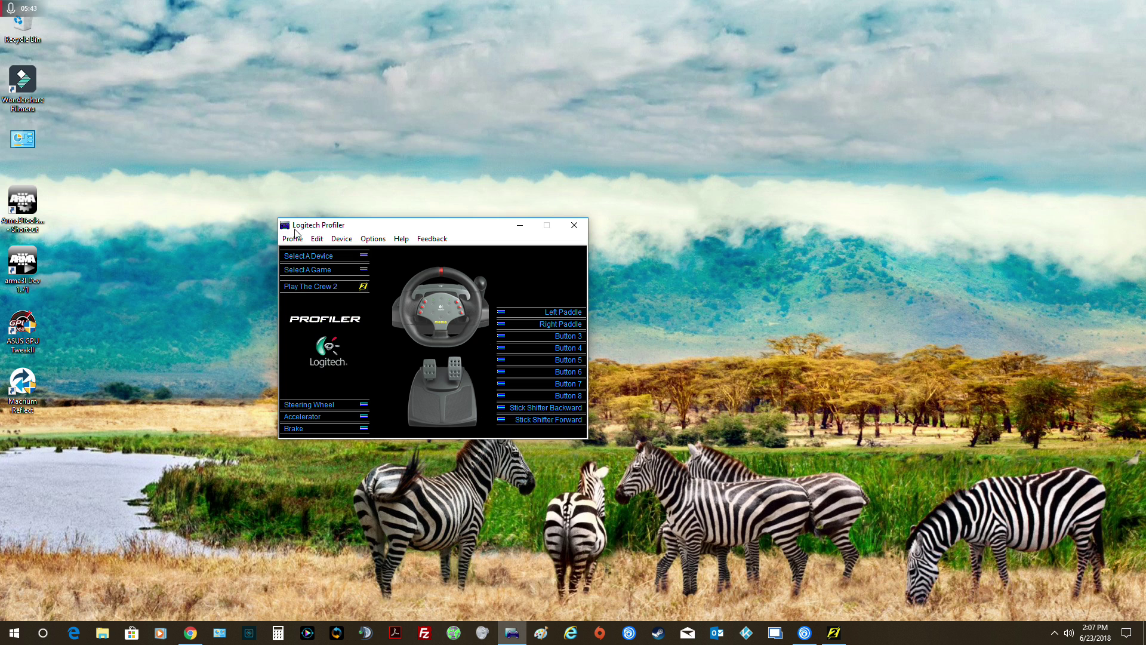
Start a new game profile, browse for the executable, then cancel both dialogs.
left_click(294, 238)
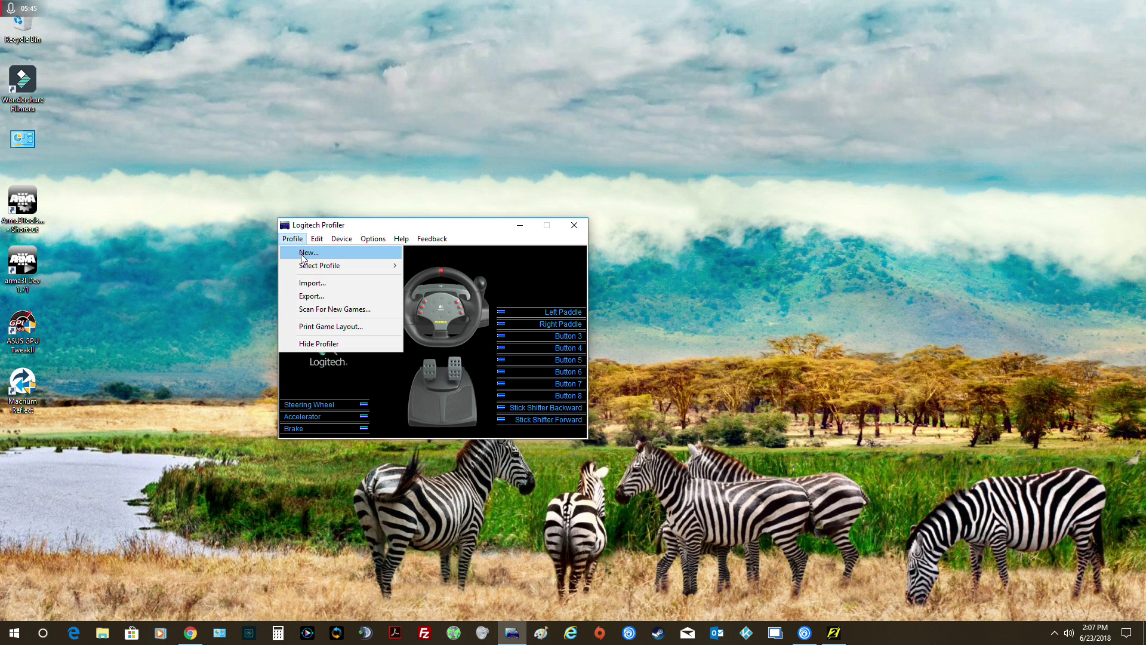
left_click(300, 253)
left_click(648, 303)
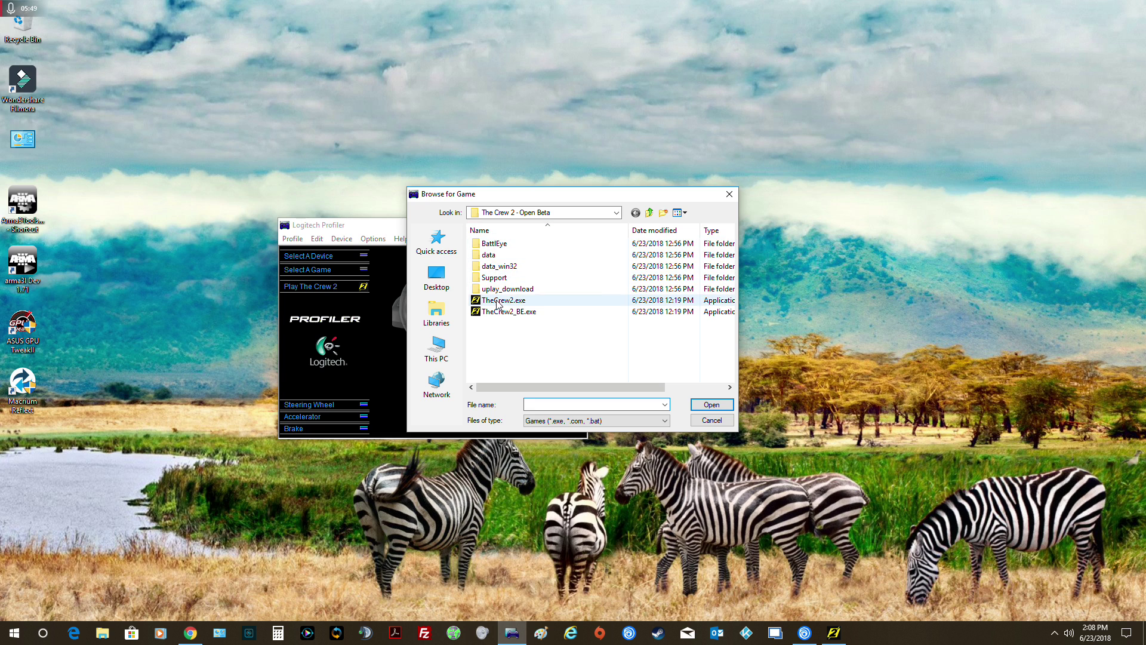
left_click(711, 420)
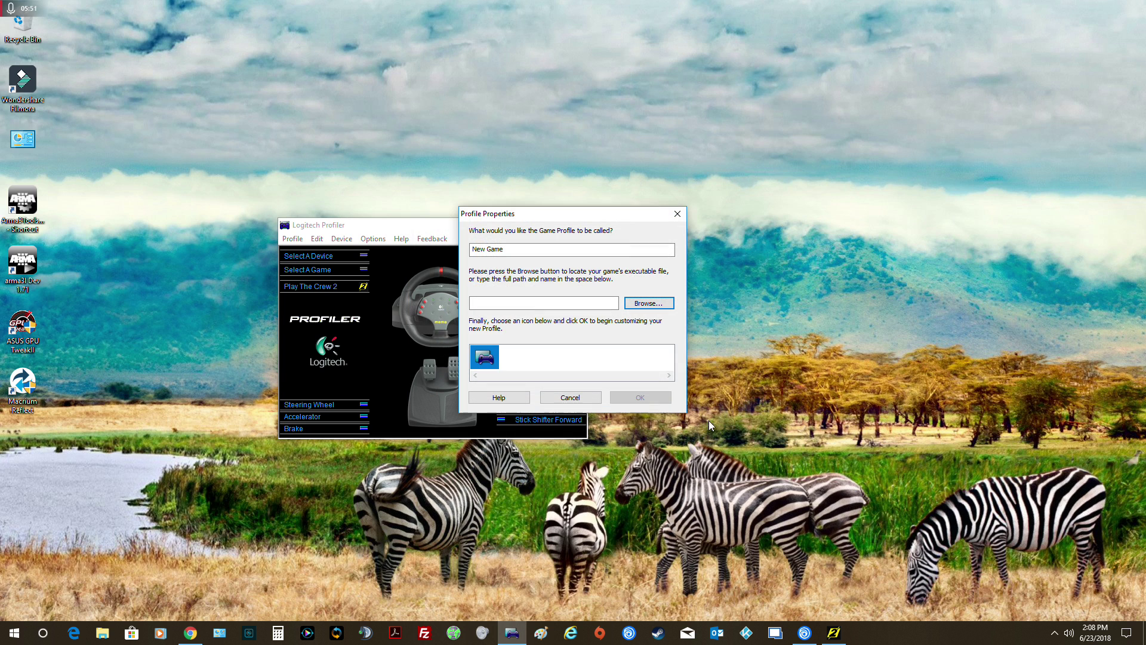
left_click(565, 395)
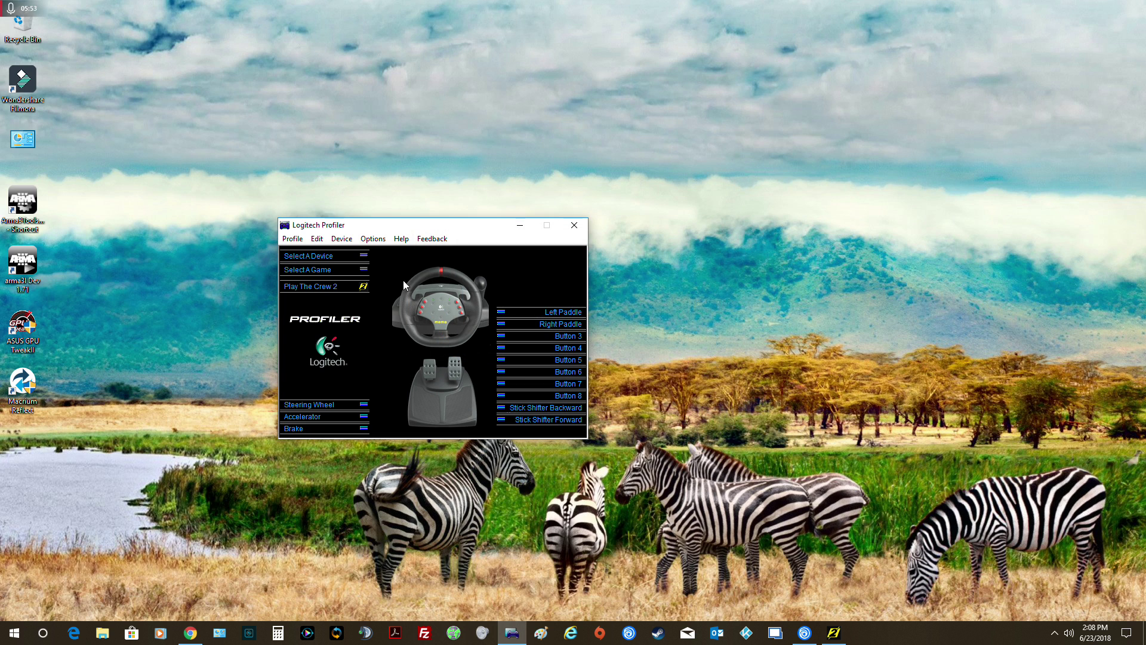
left_click(316, 239)
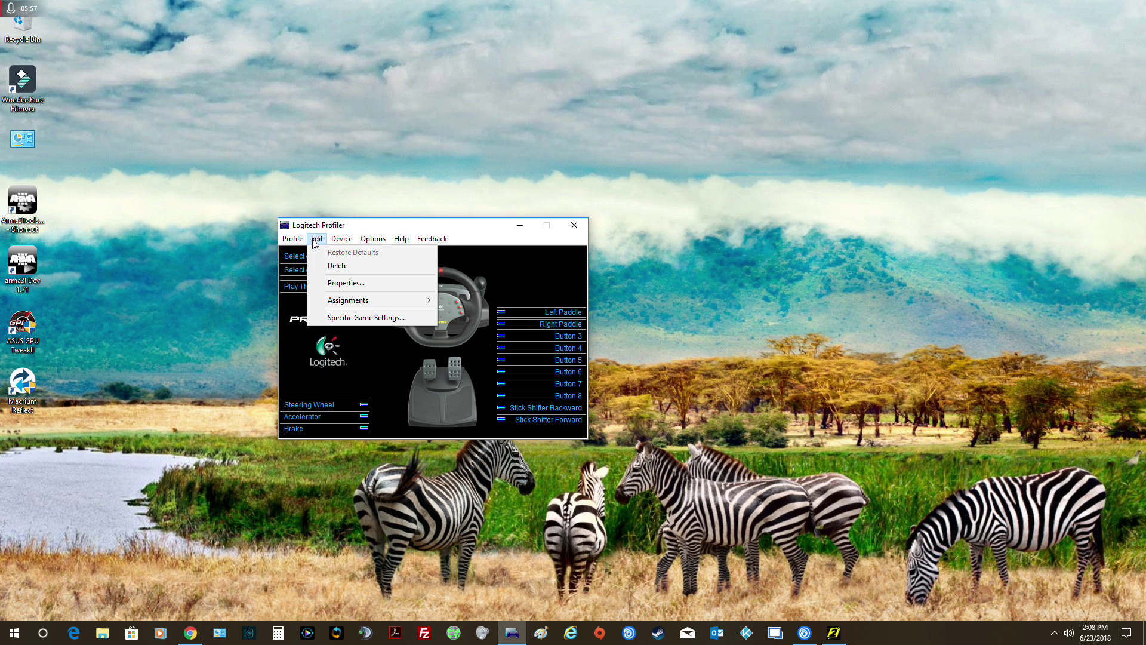
Lower The Crew 2's Spring Effect Strength from 100% to 80%, confirm, and minimize the Profiler.
left_click(332, 319)
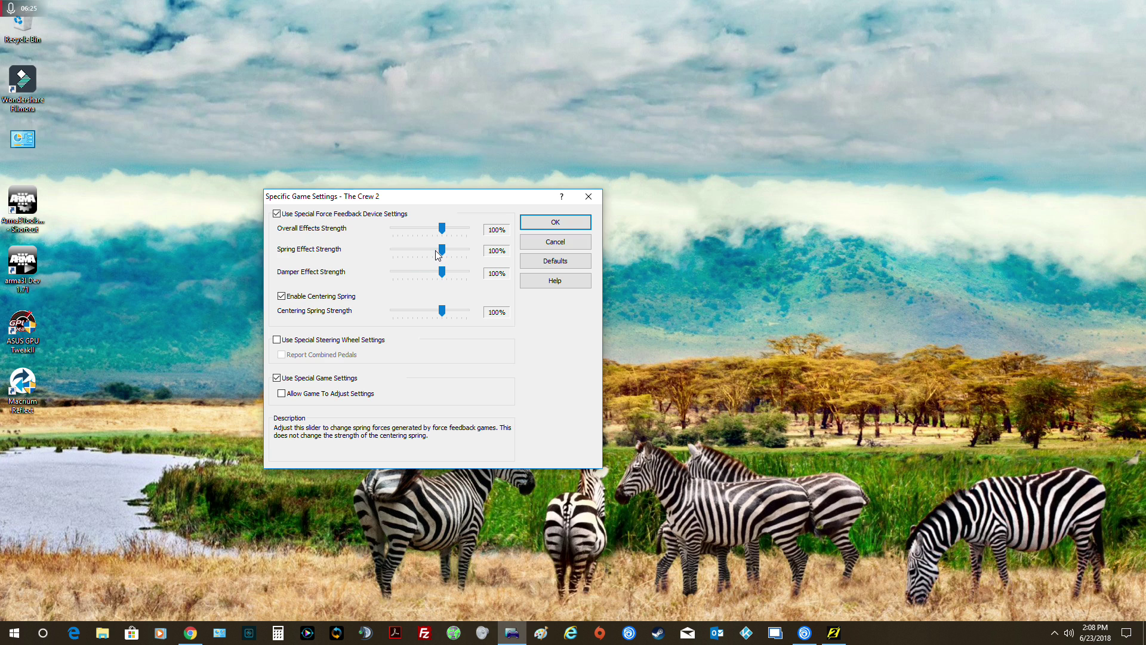
left_click_drag(445, 250, 441, 250)
left_click_drag(436, 248, 434, 247)
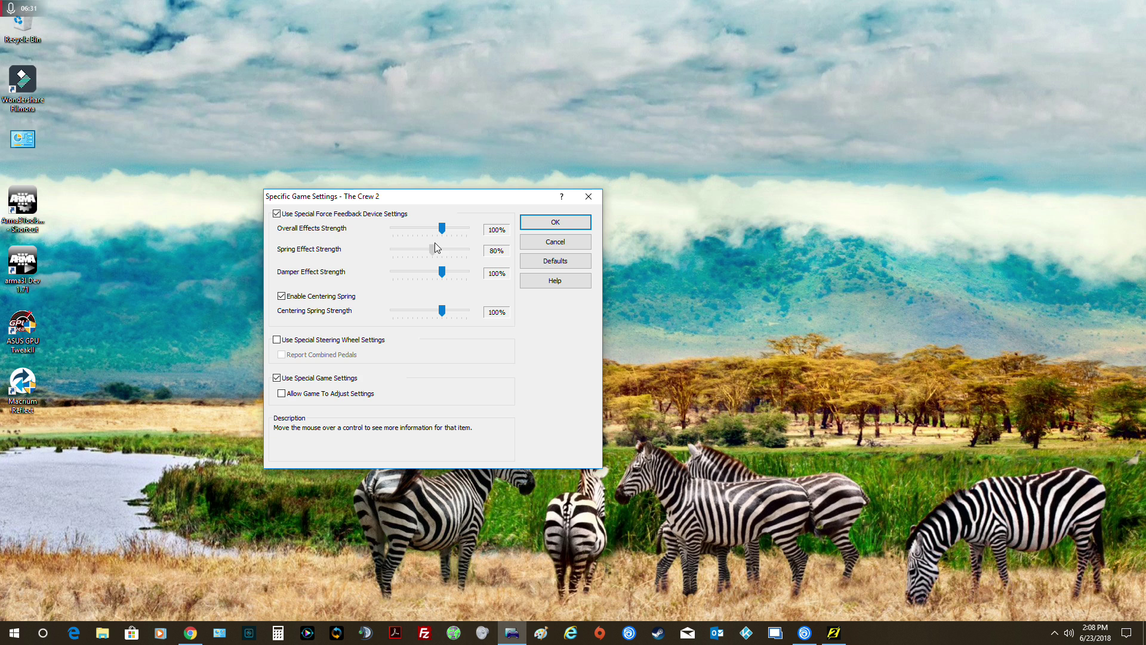
left_click(556, 223)
left_click(520, 227)
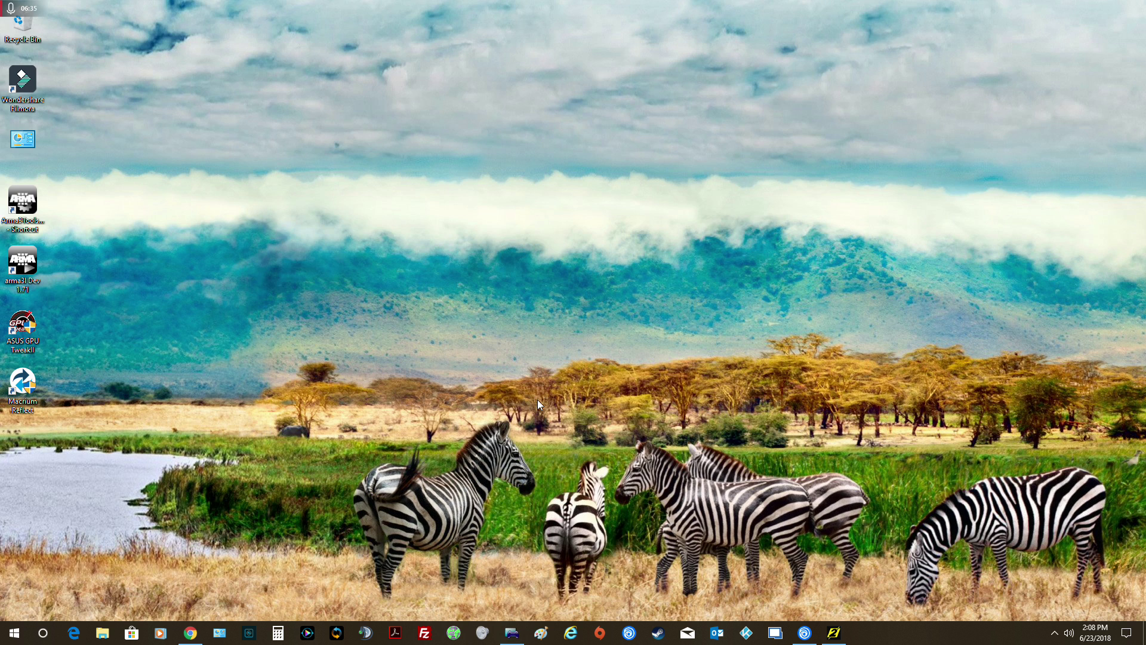
Return to the game and accelerate the purple Mustang past the truck on the bridge, then brake briefly.
left_click(833, 635)
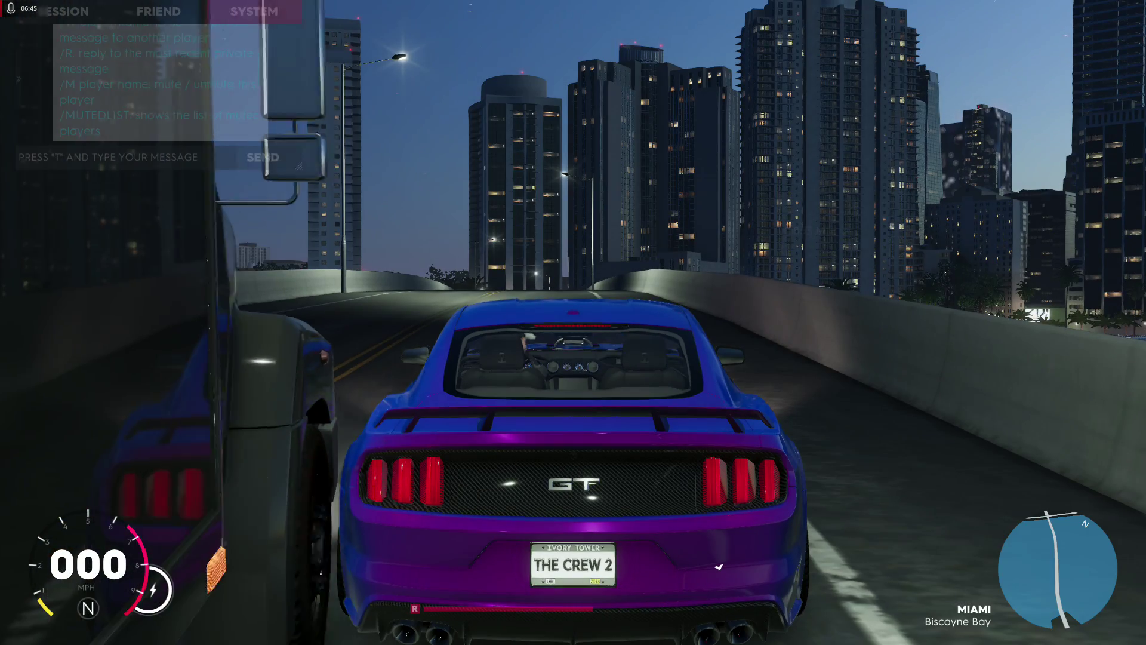
key("w")
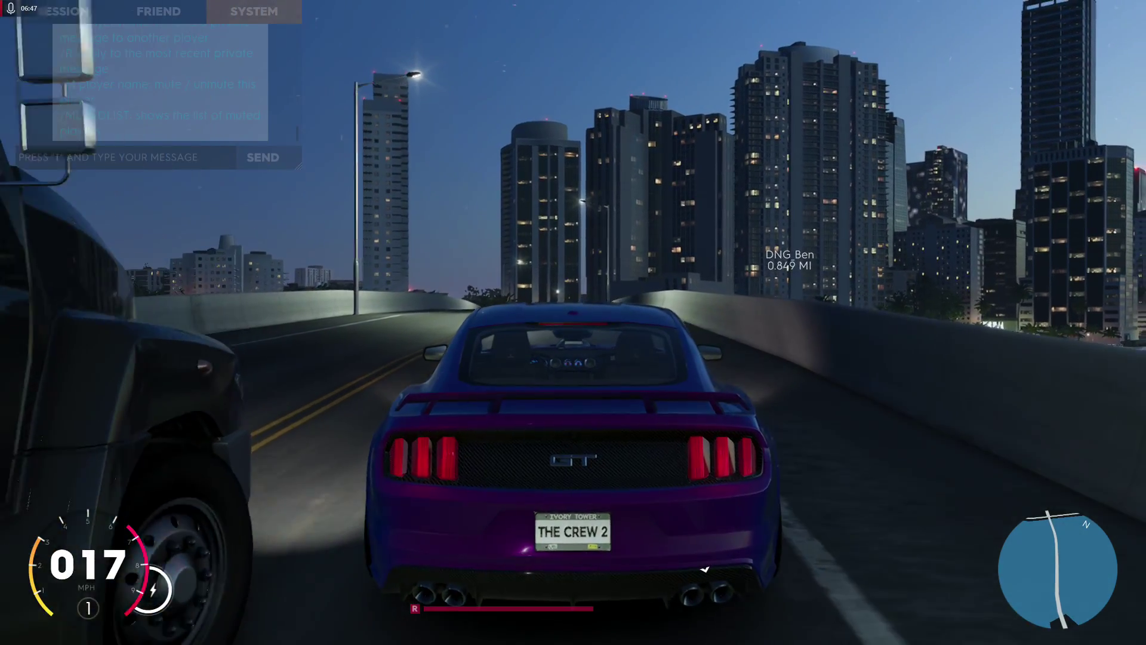
key("w")
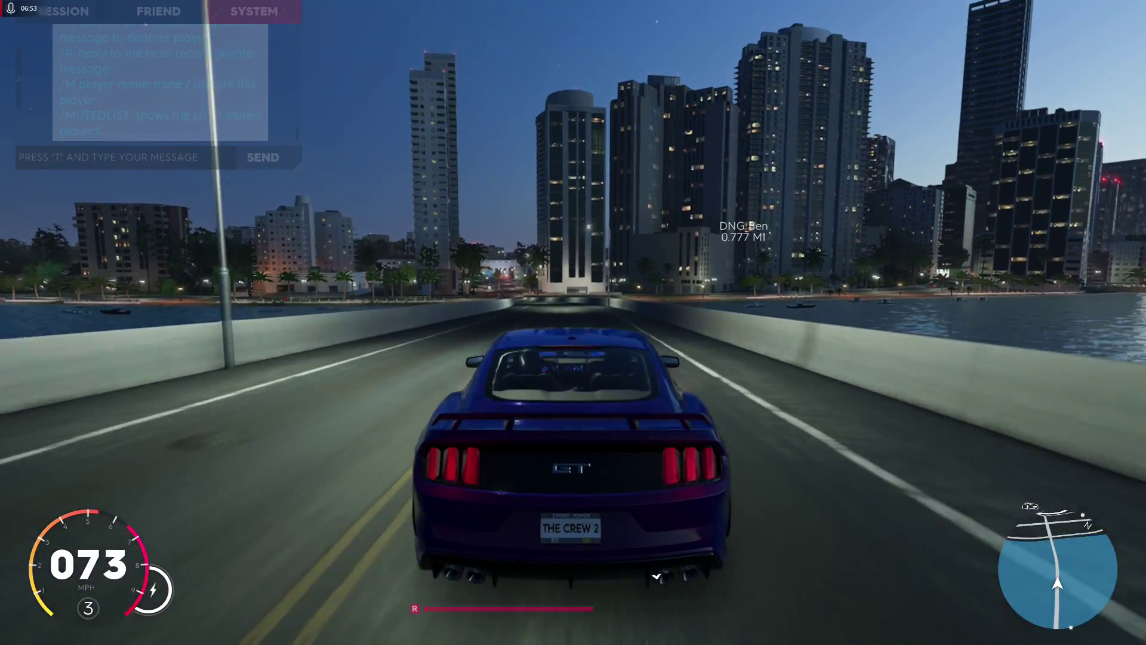
key("s")
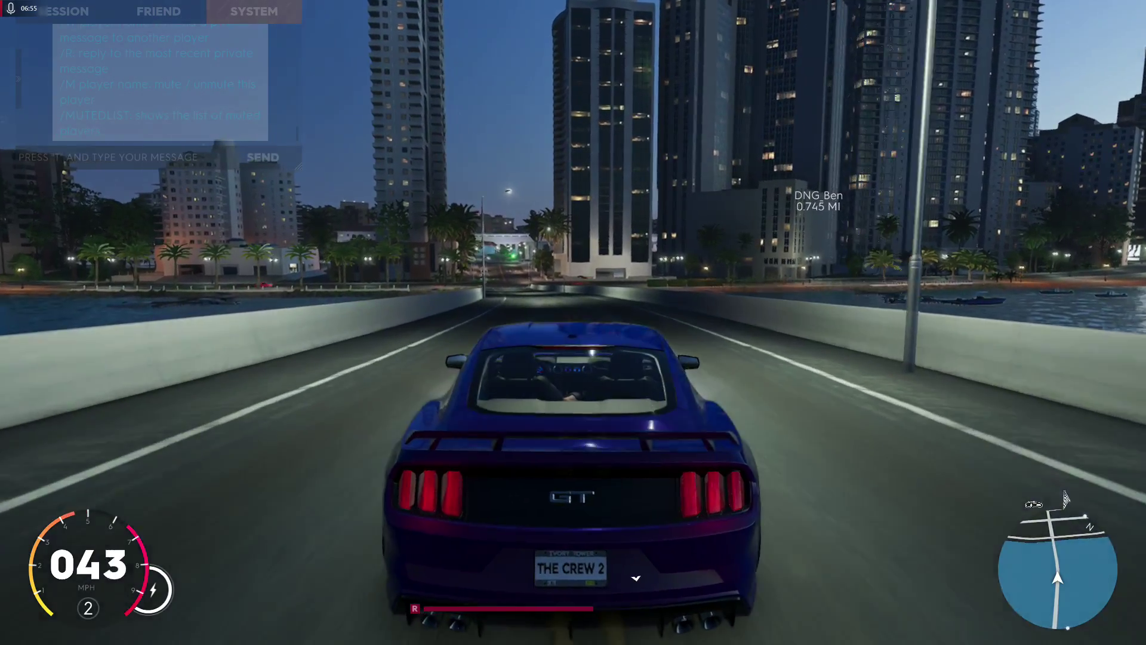
Accelerate up through 3rd and 4th gear, then brake hard to about 20 mph before the intersection.
key("w")
key("w")
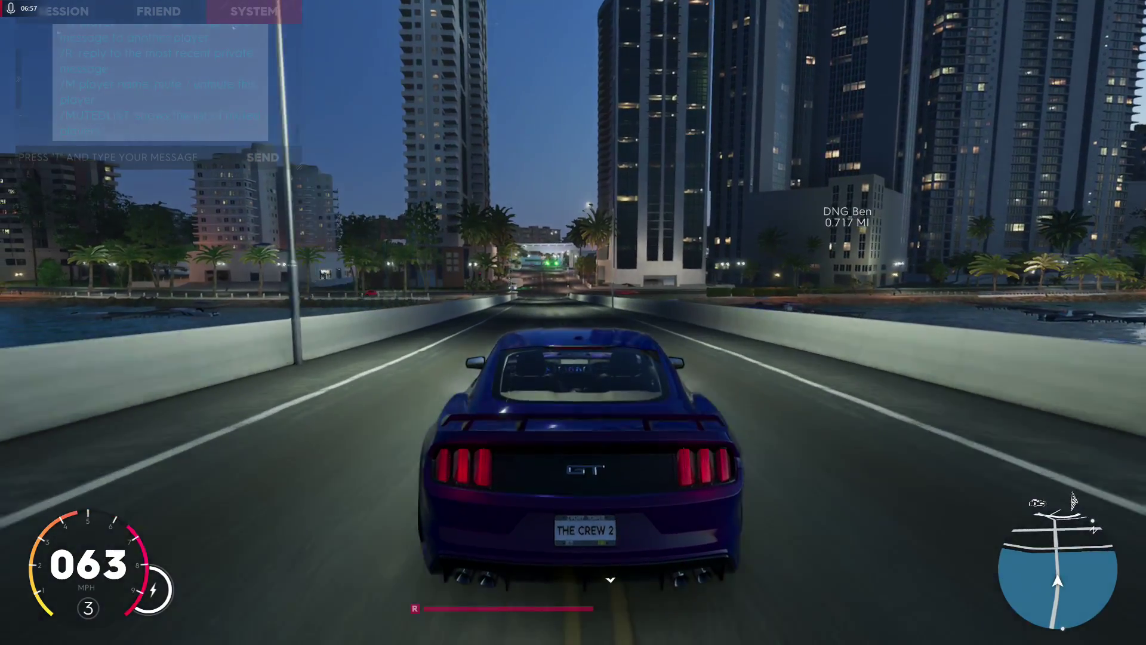
key("w")
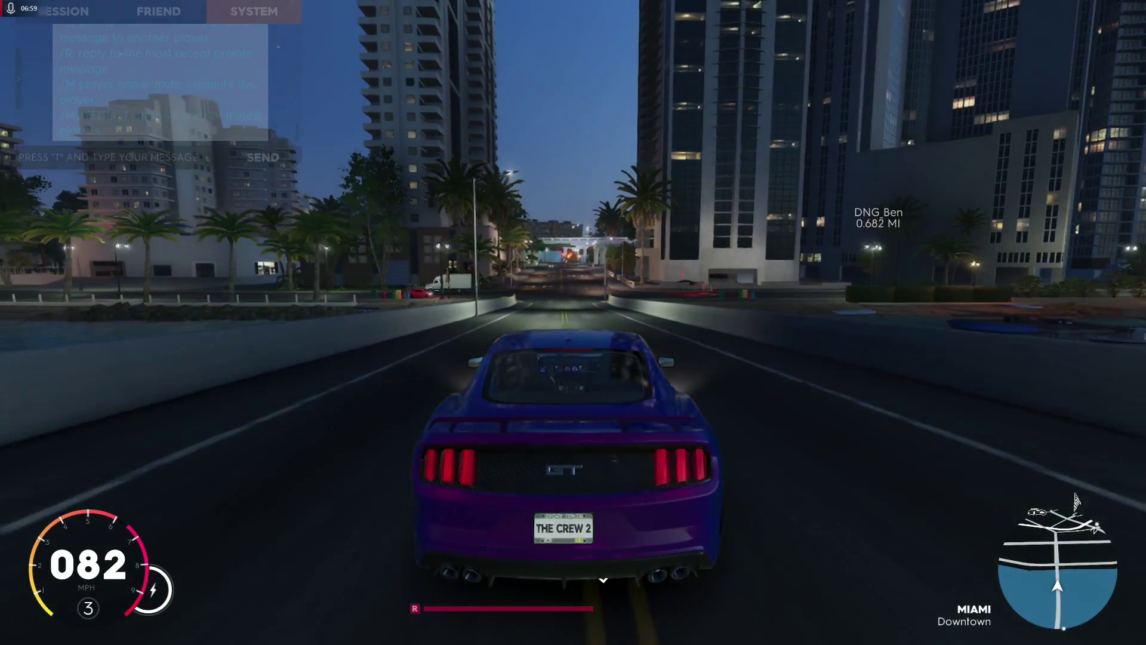
key("w")
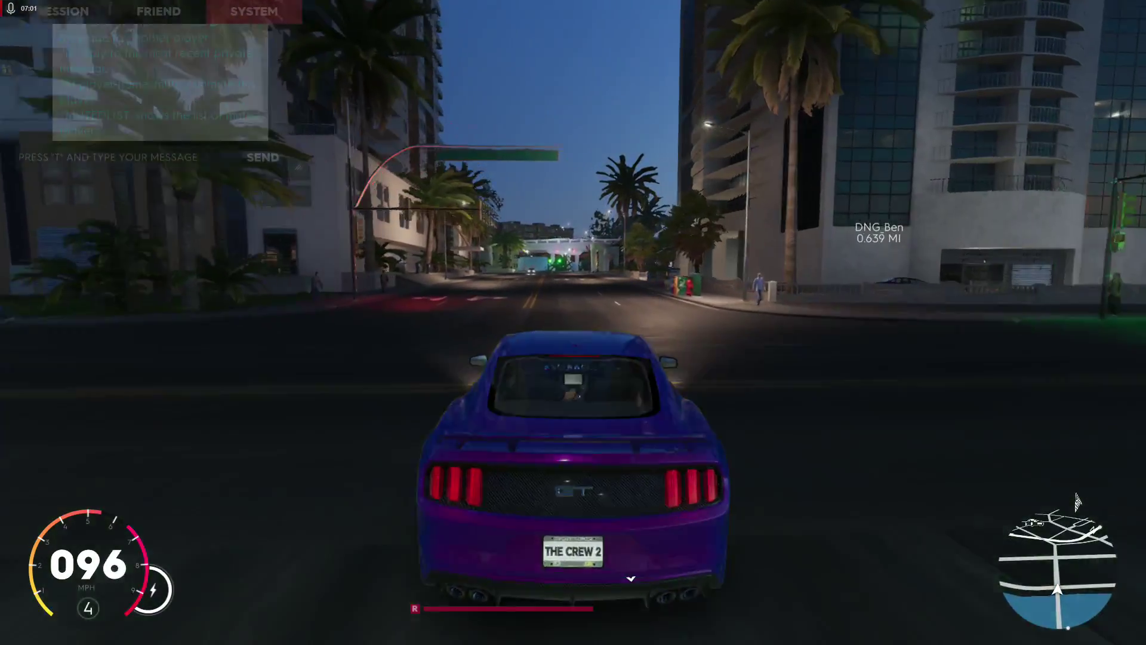
key("s")
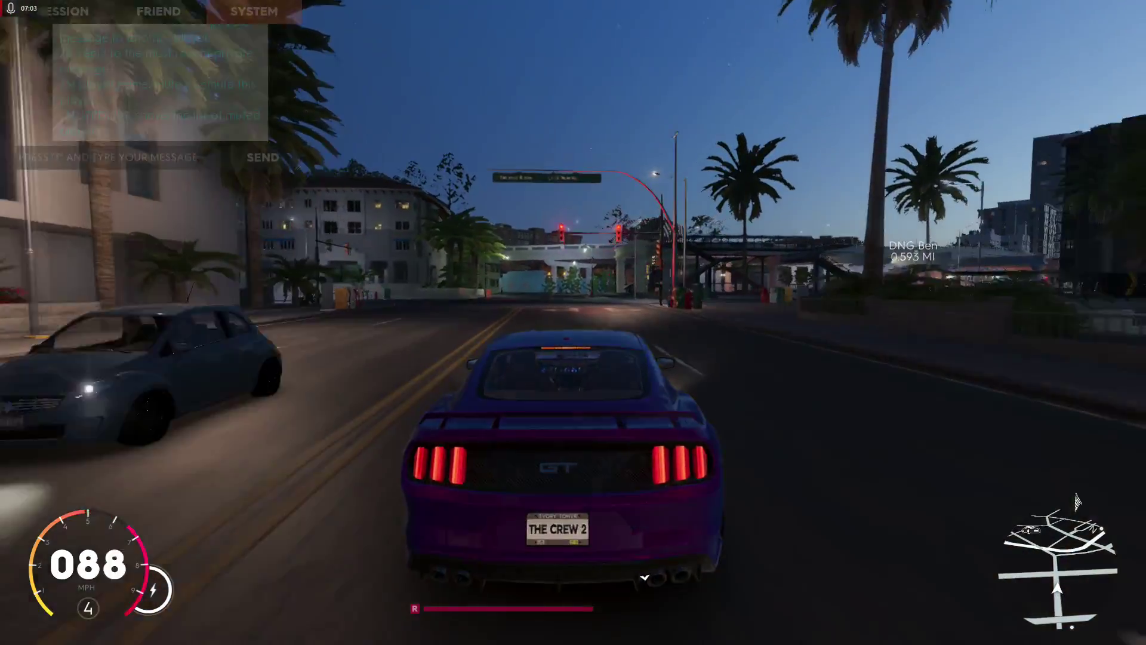
key("s")
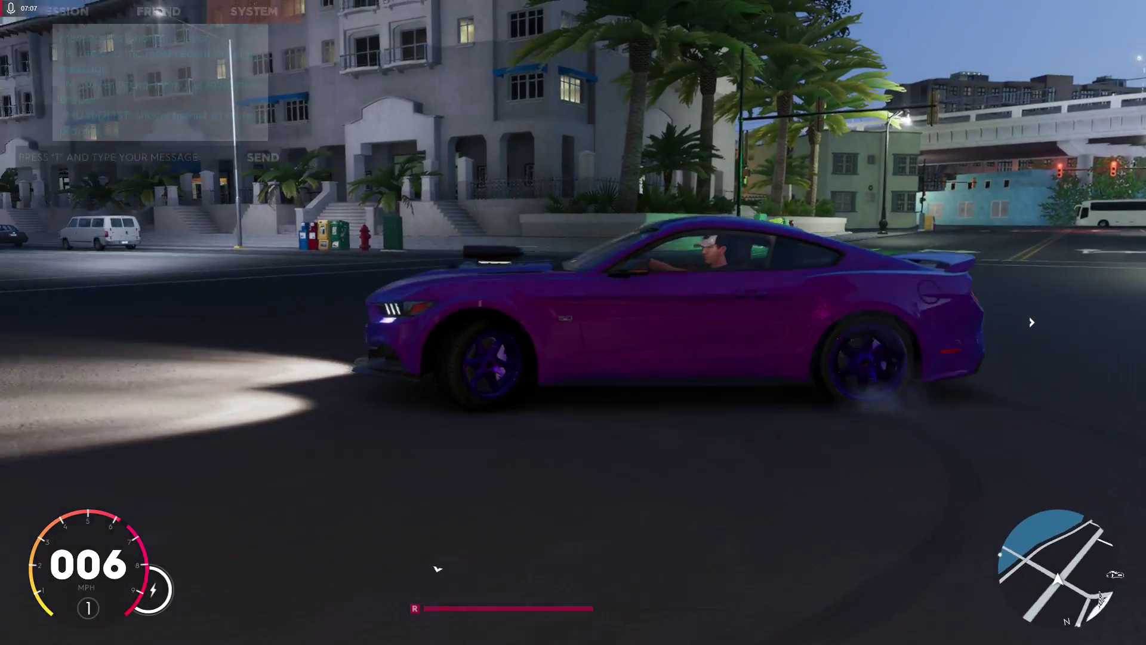
Spin throttle-and-full-left-lock burnout donuts at the intersection, then ease off and stop the Mustang.
key("w")
key("a")
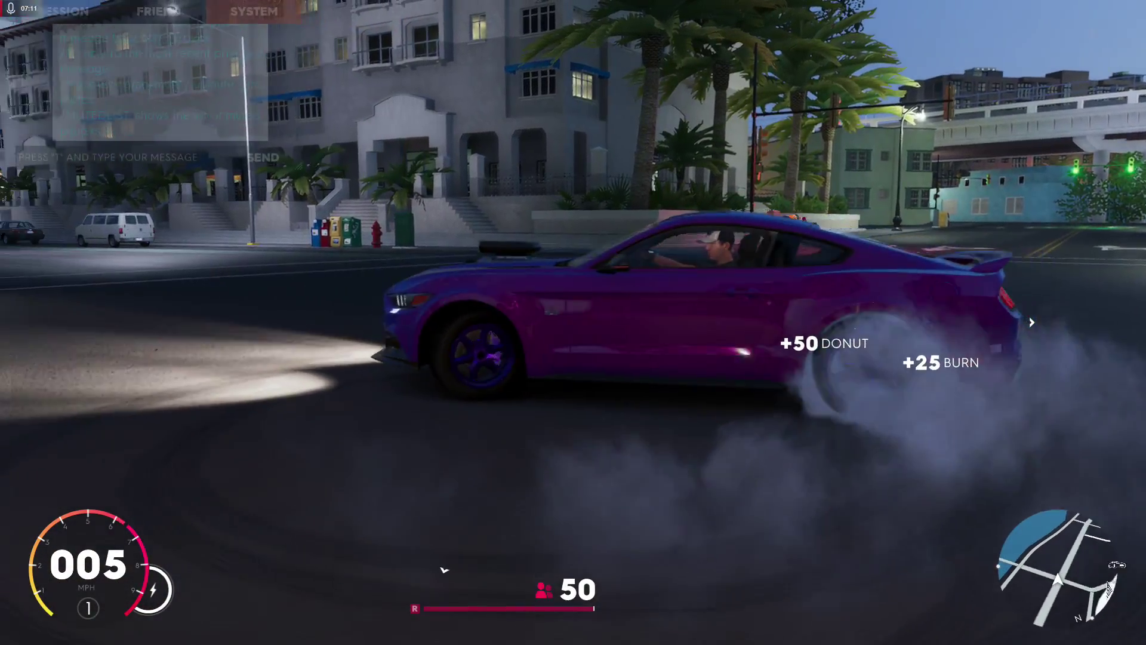
key("w")
key("a")
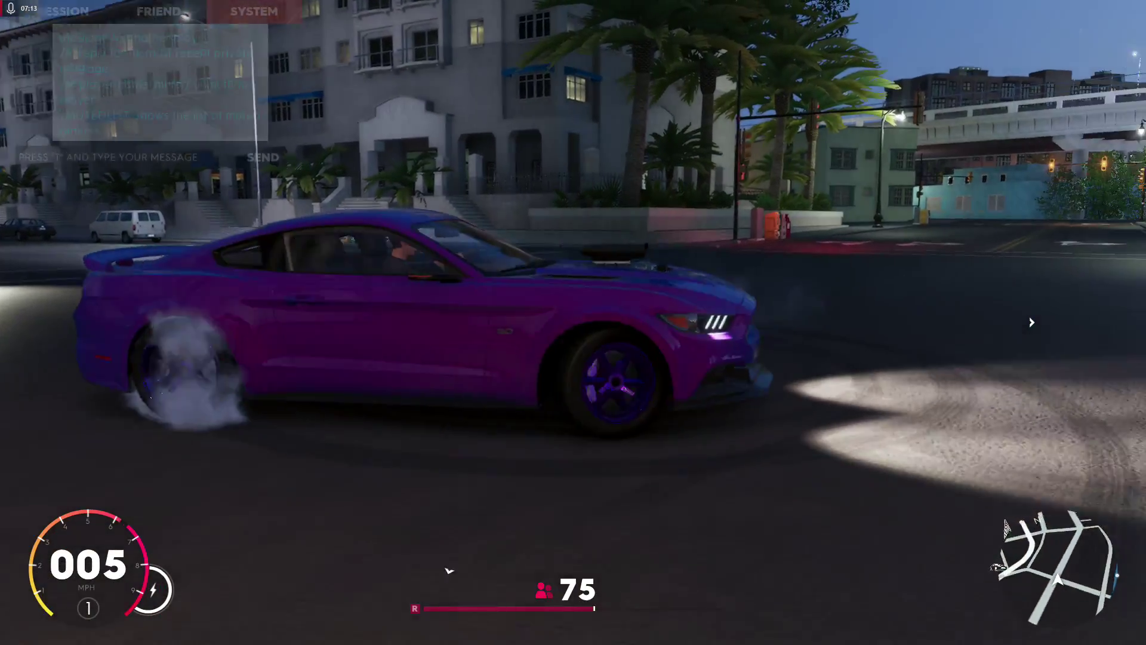
key("w")
key("a")
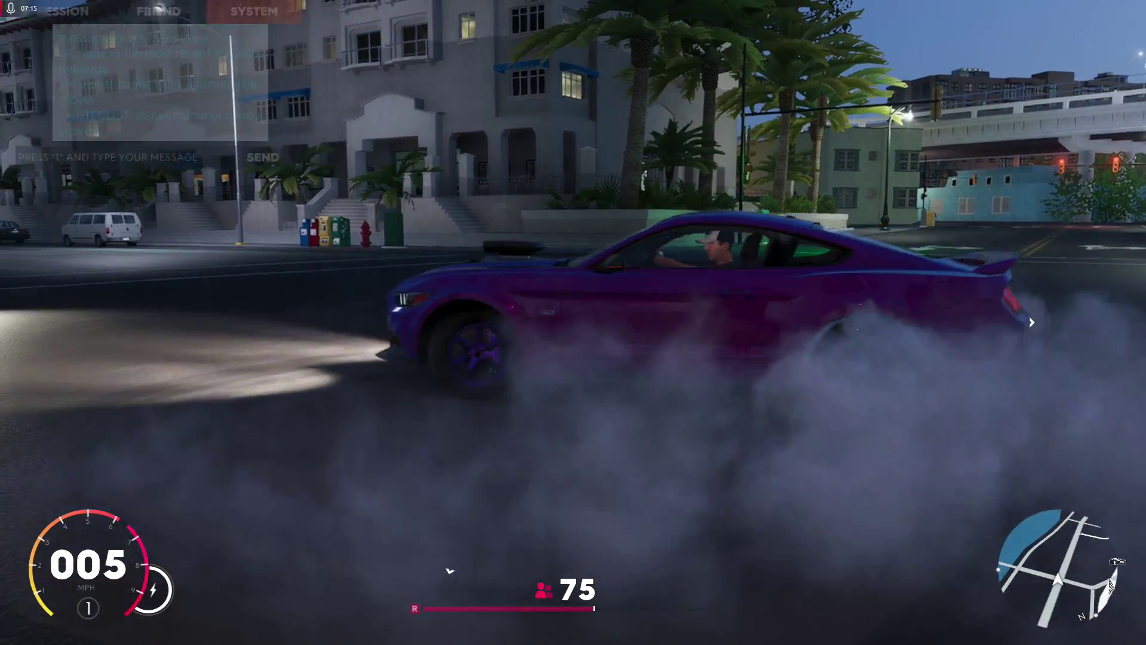
key("w")
key("a")
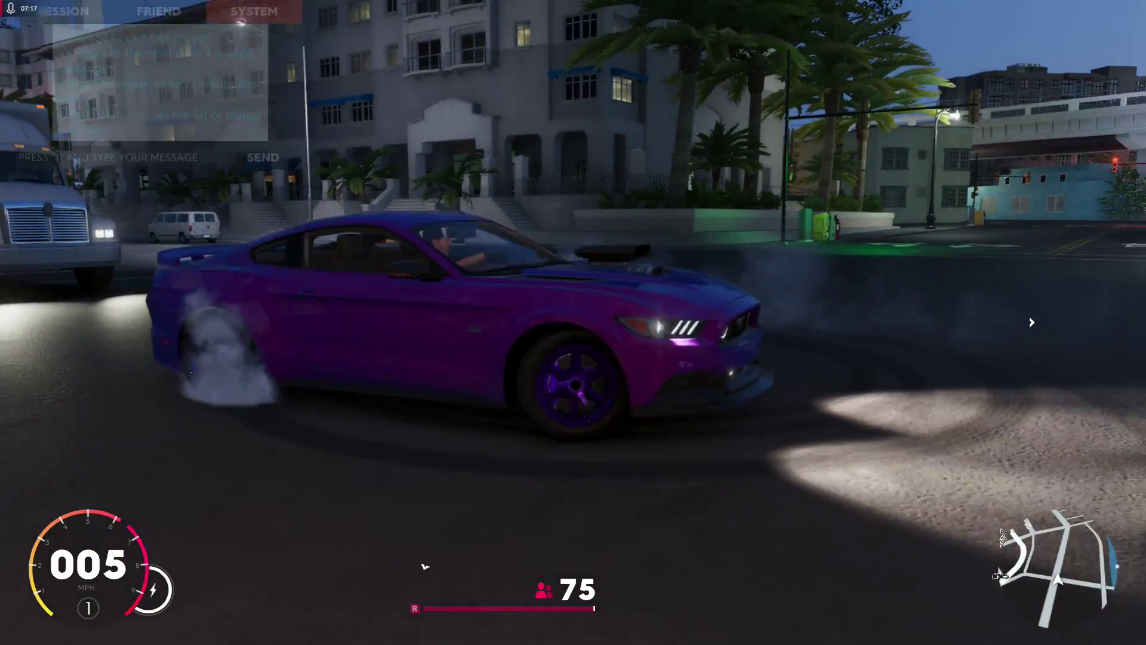
key("w")
key("a")
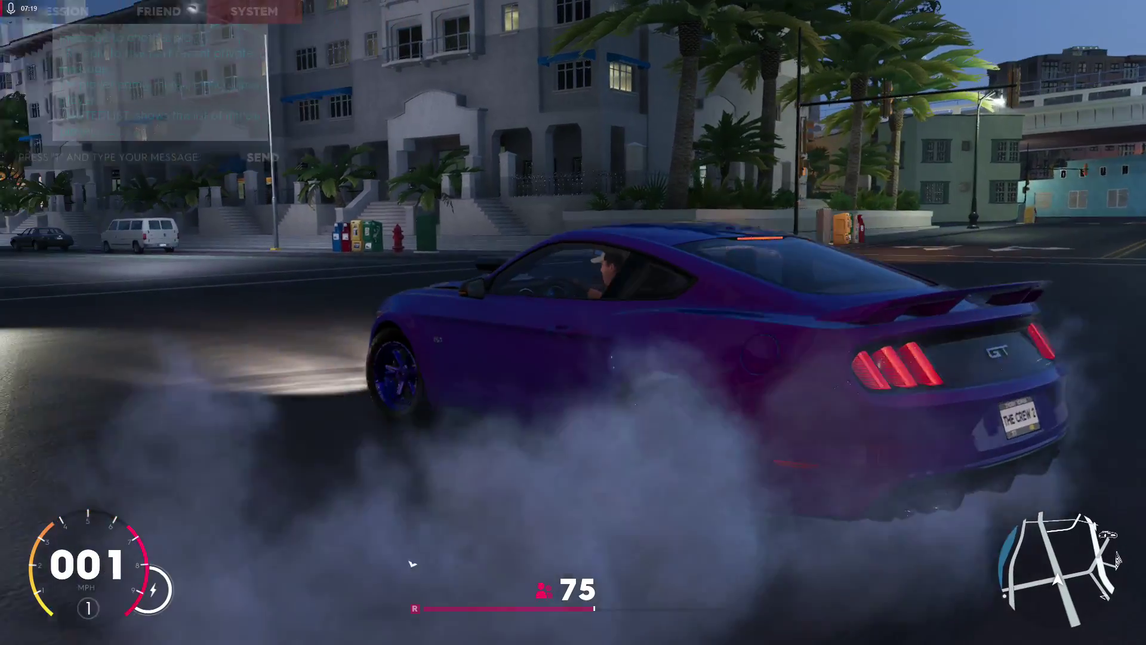